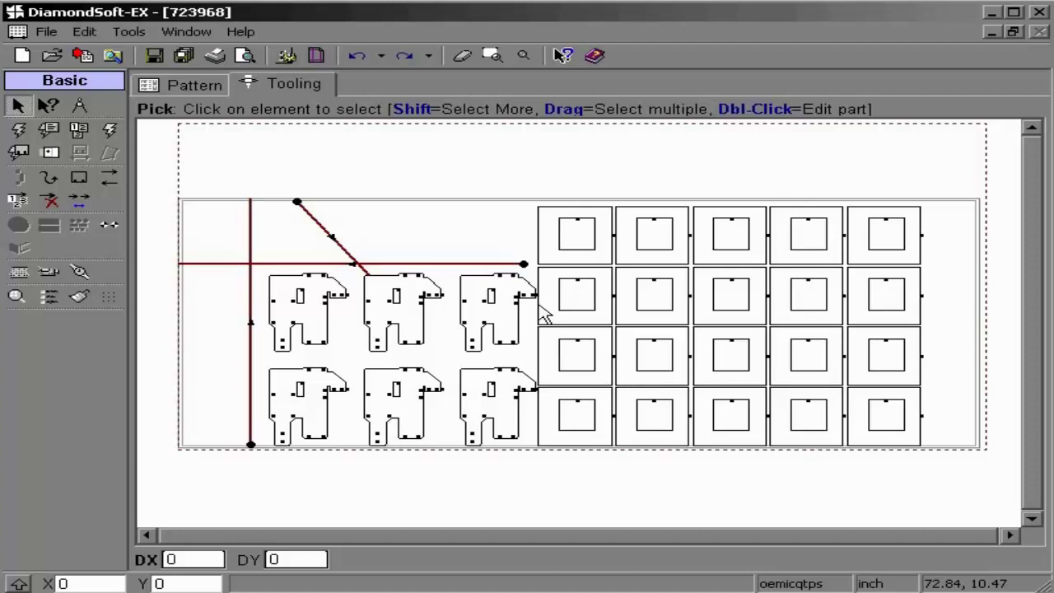
# Preview the nest as a report, then browse the saved .rep layouts and select Layout.rep.
pyautogui.click(245, 58)
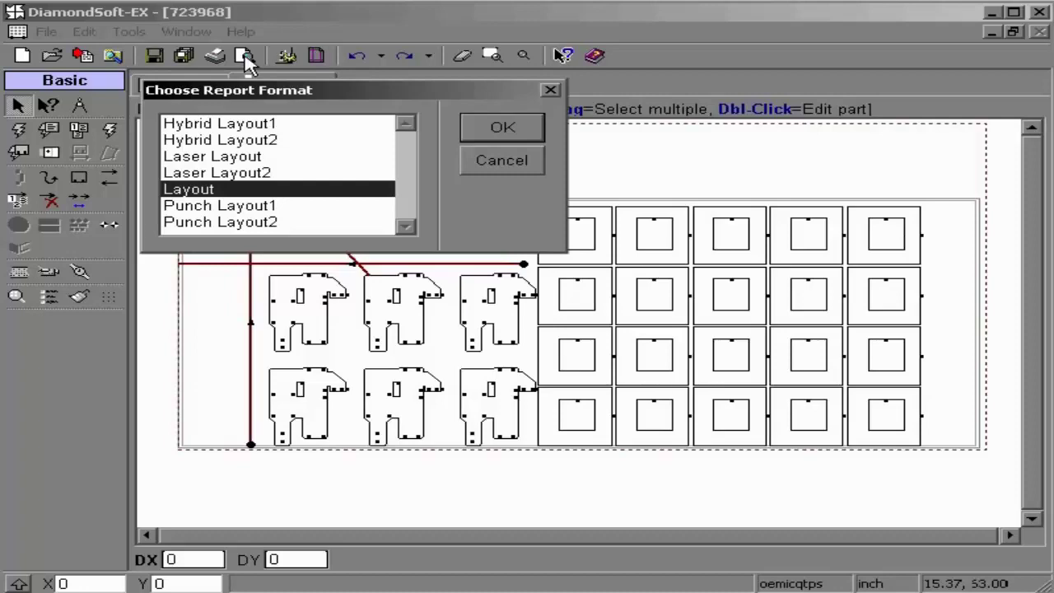
pyautogui.click(497, 127)
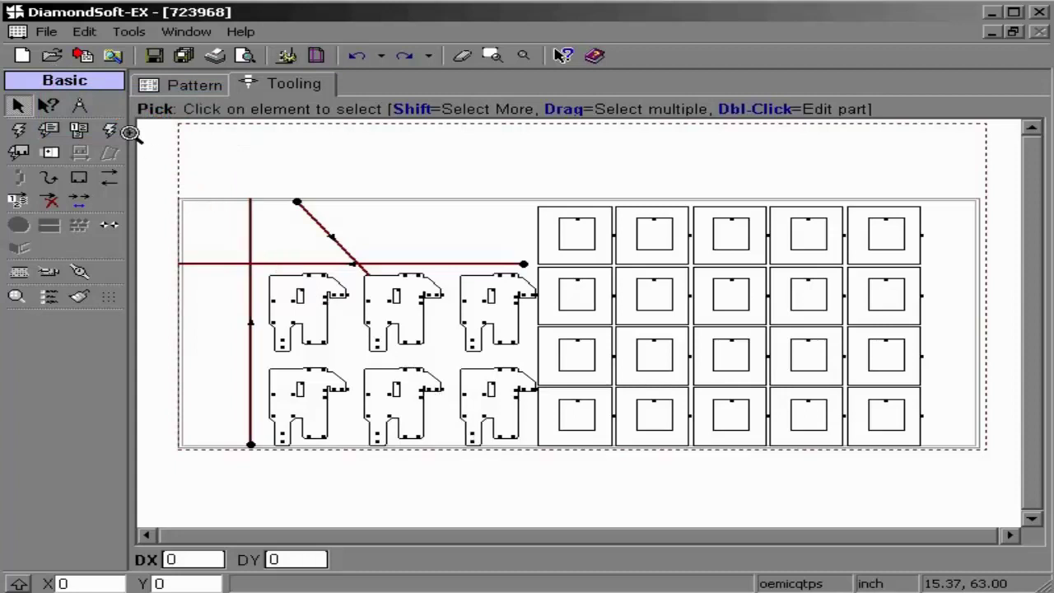
pyautogui.click(51, 58)
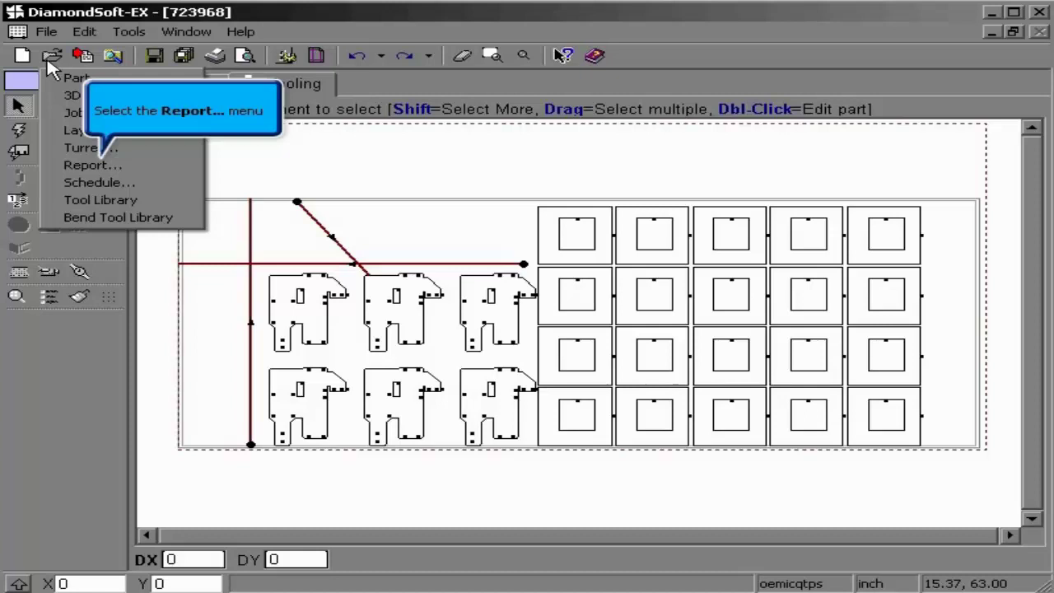
pyautogui.click(93, 165)
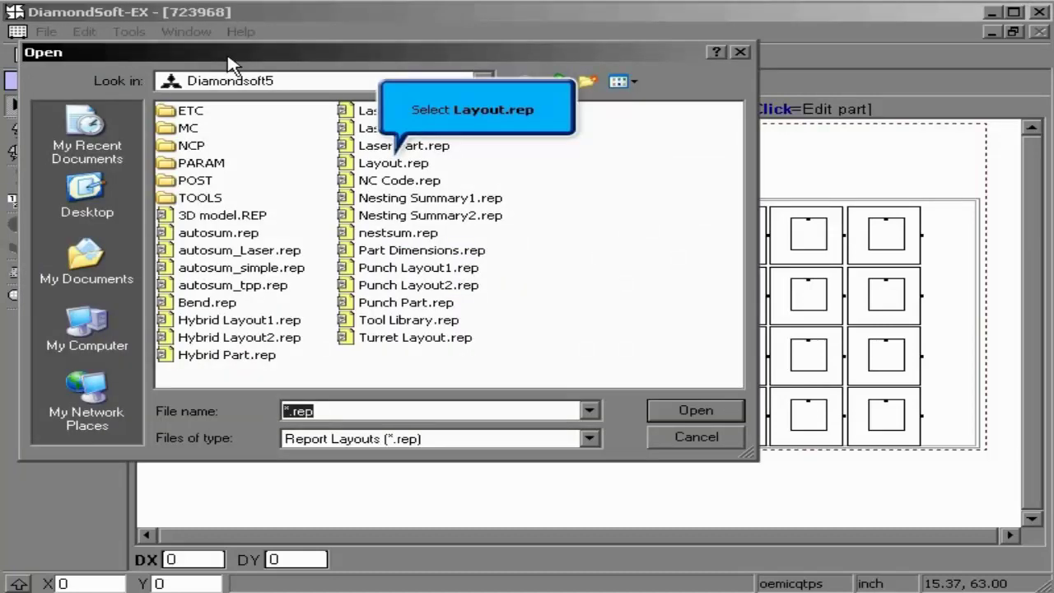
pyautogui.click(392, 165)
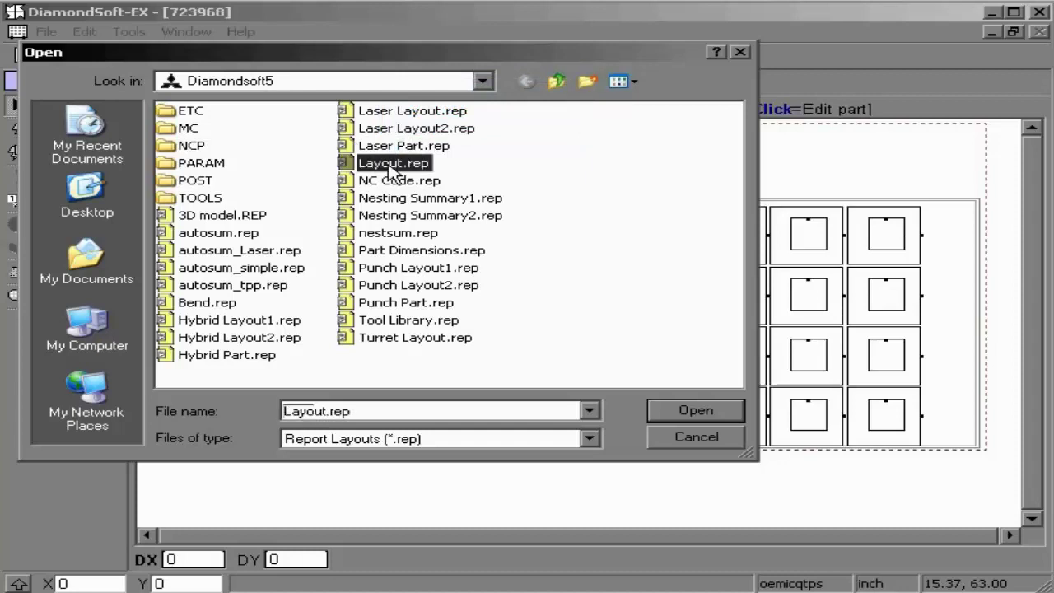
pyautogui.click(404, 304)
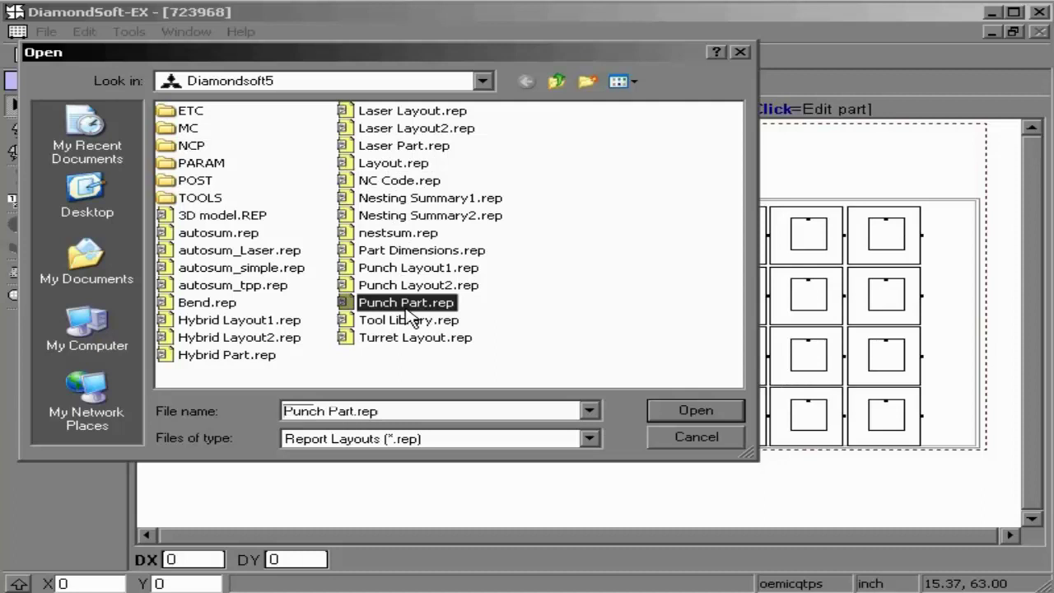
pyautogui.click(409, 322)
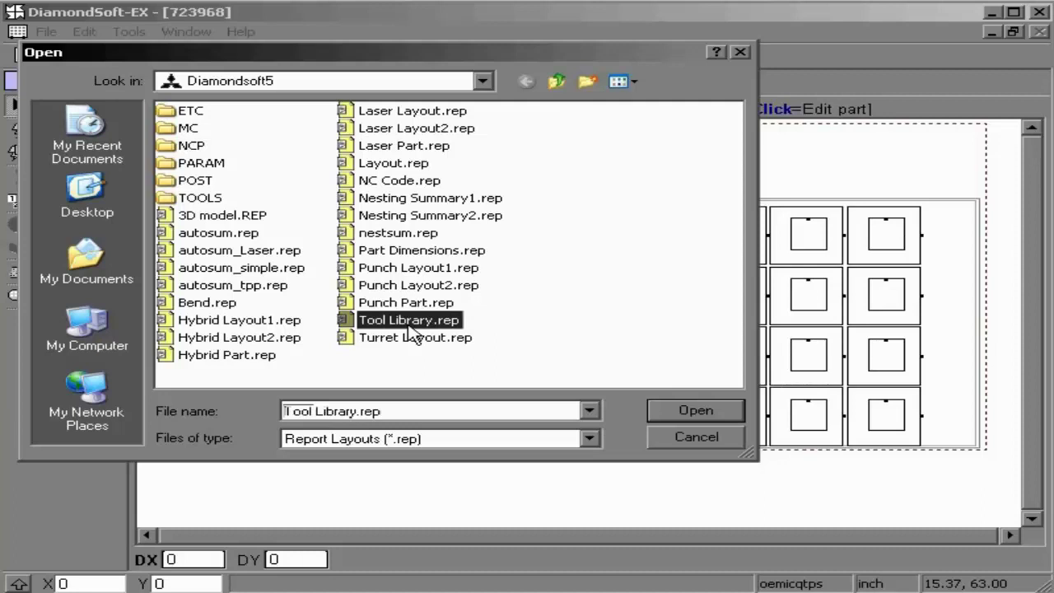
pyautogui.click(399, 183)
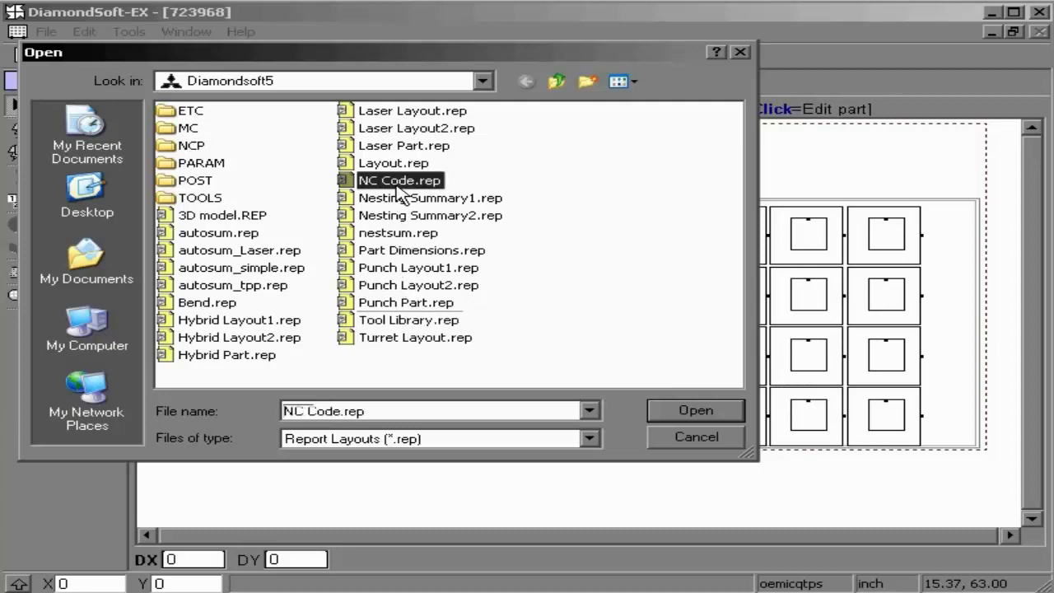
pyautogui.click(394, 167)
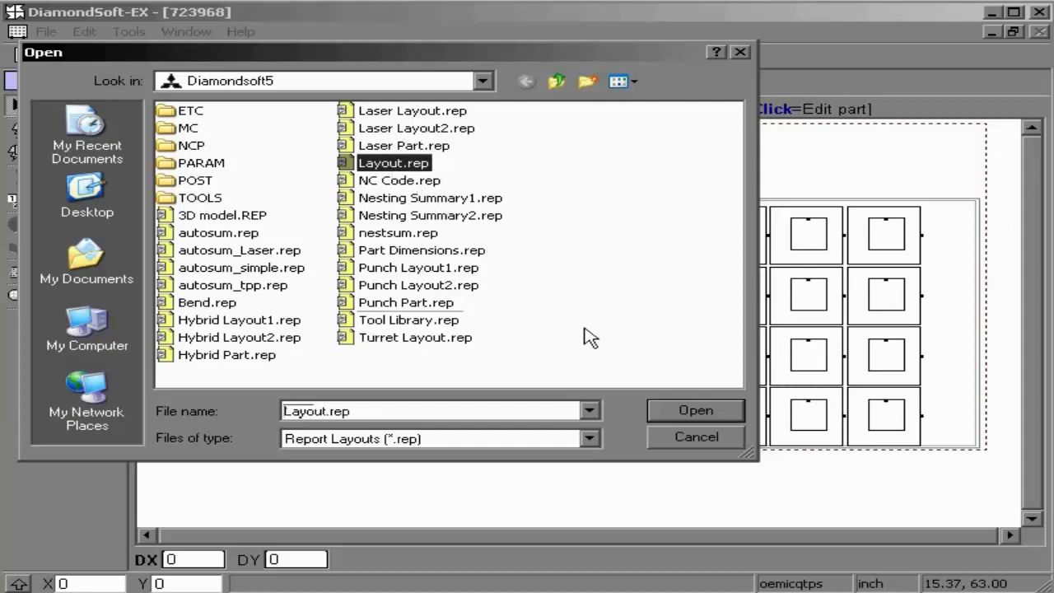
# Open Layout.rep for editing, then draw two trial lines and undo them.
pyautogui.click(680, 411)
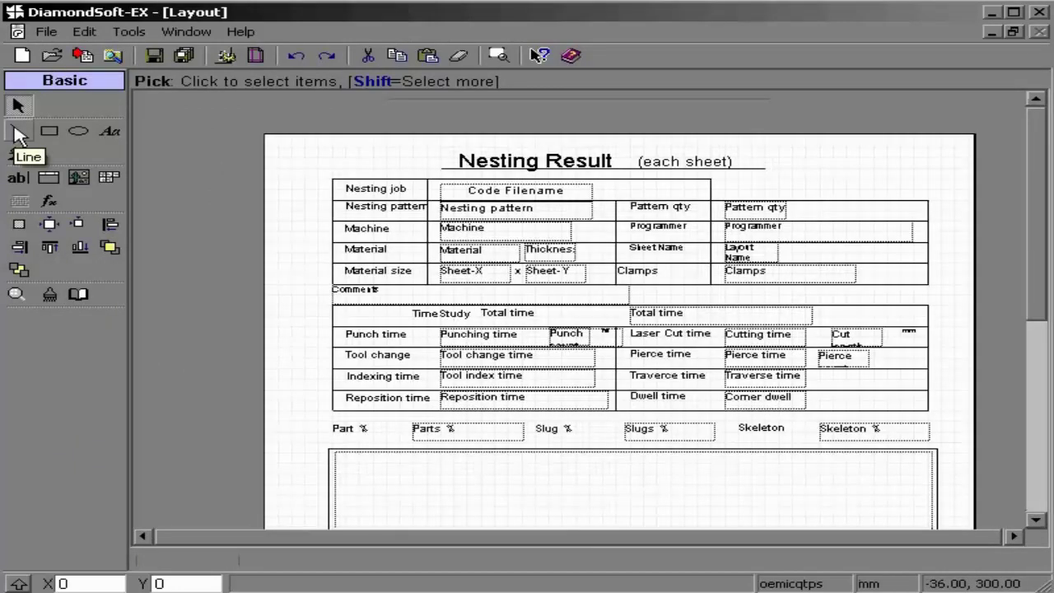
pyautogui.click(18, 134)
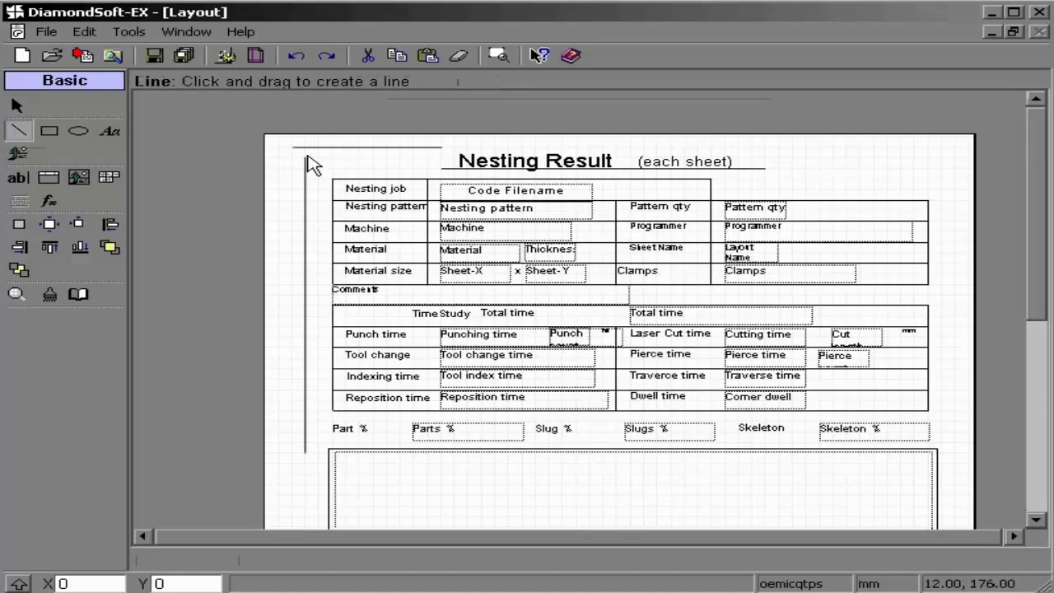
pyautogui.click(295, 56)
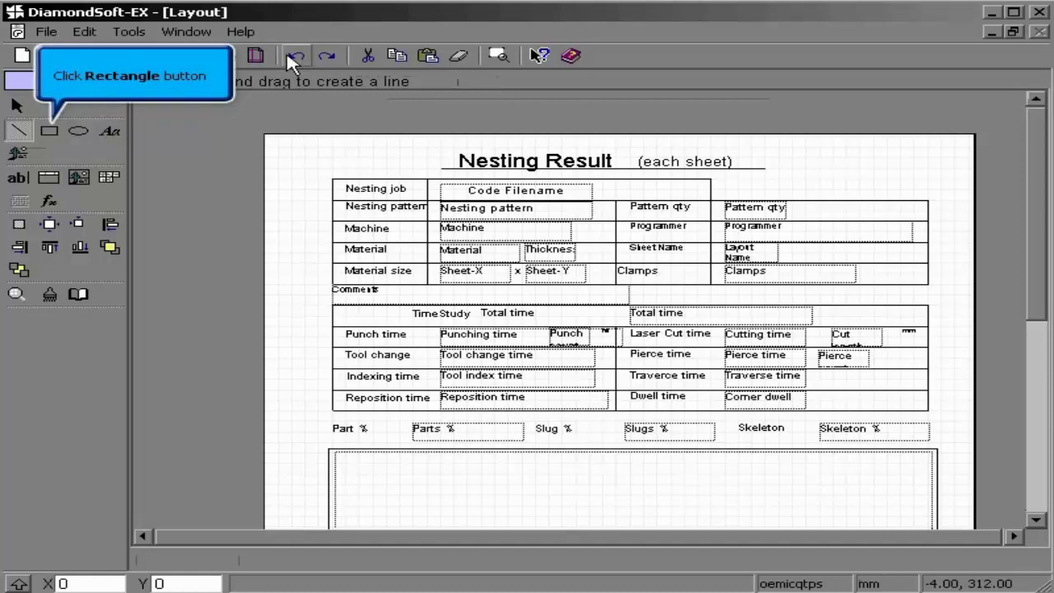
# Draw and undo a trial rectangle and a trial ellipse at the page's top-left.
pyautogui.click(49, 131)
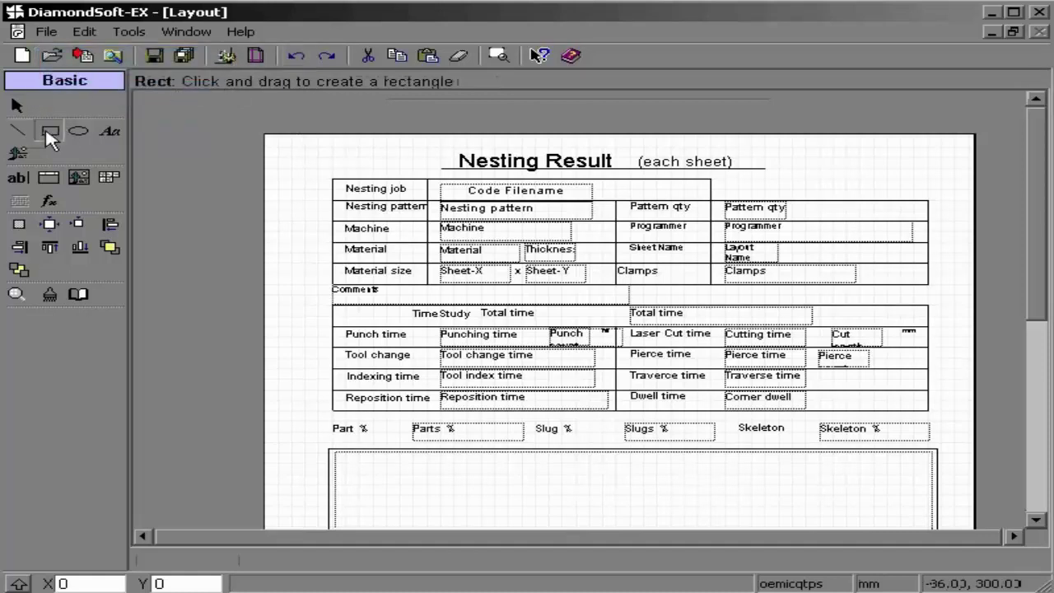
pyautogui.moveTo(318, 316); pyautogui.dragTo(279, 159)
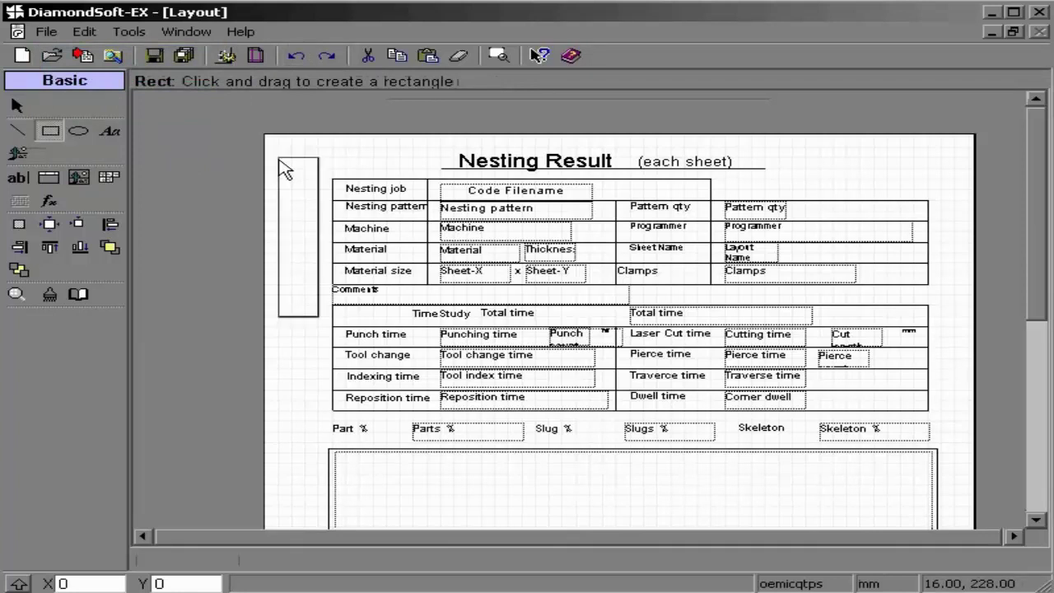
pyautogui.click(289, 55)
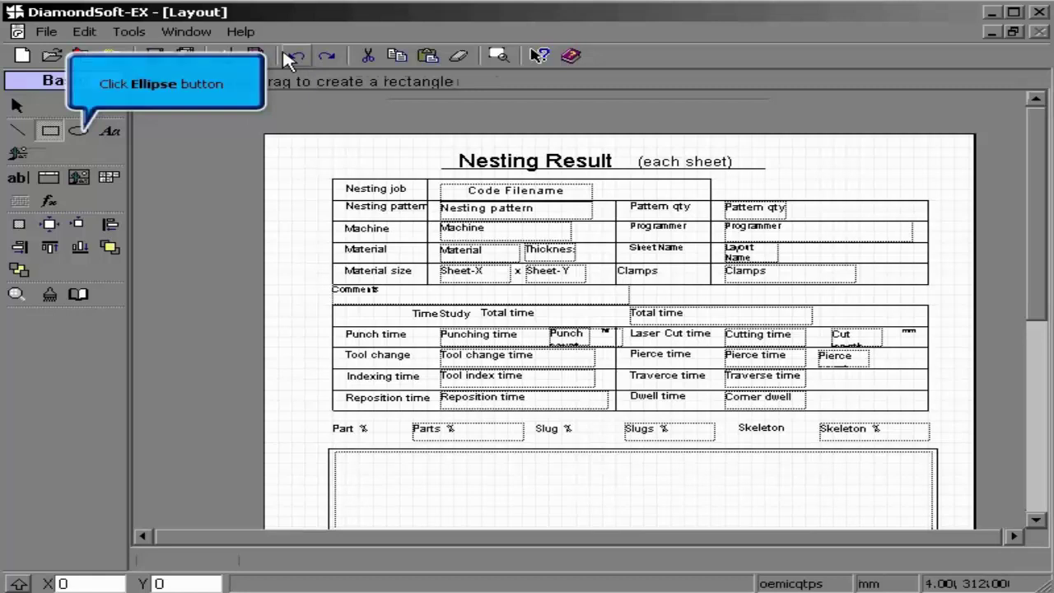
pyautogui.click(79, 131)
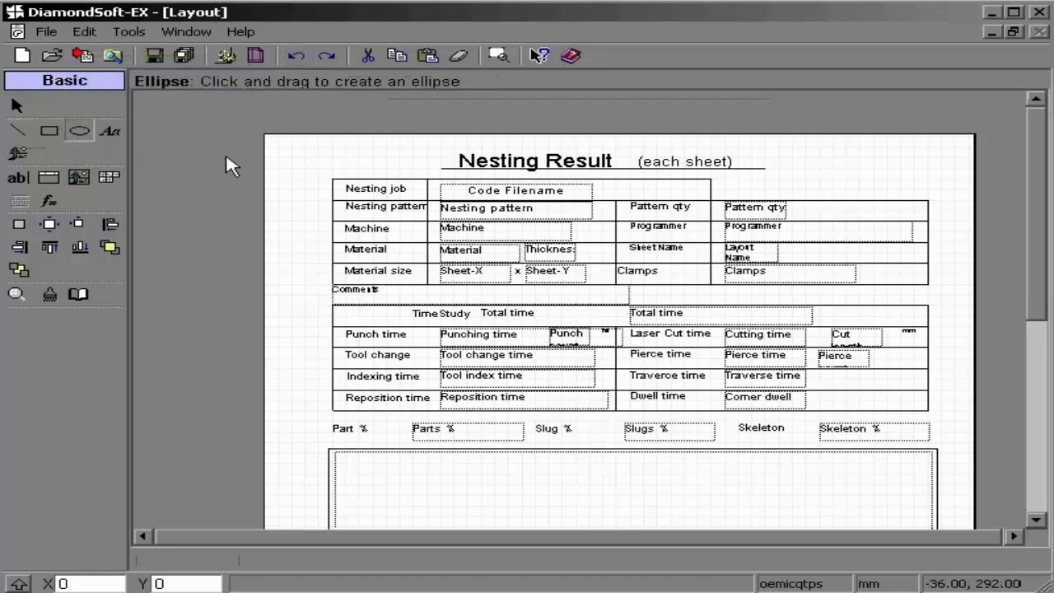
pyautogui.moveTo(278, 137); pyautogui.dragTo(427, 156)
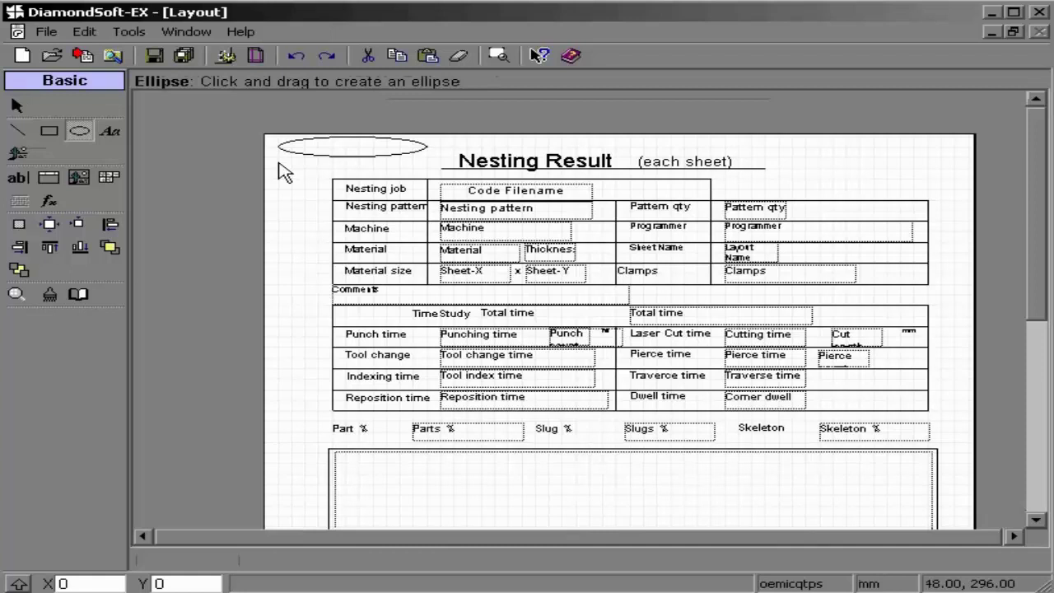
pyautogui.click(292, 56)
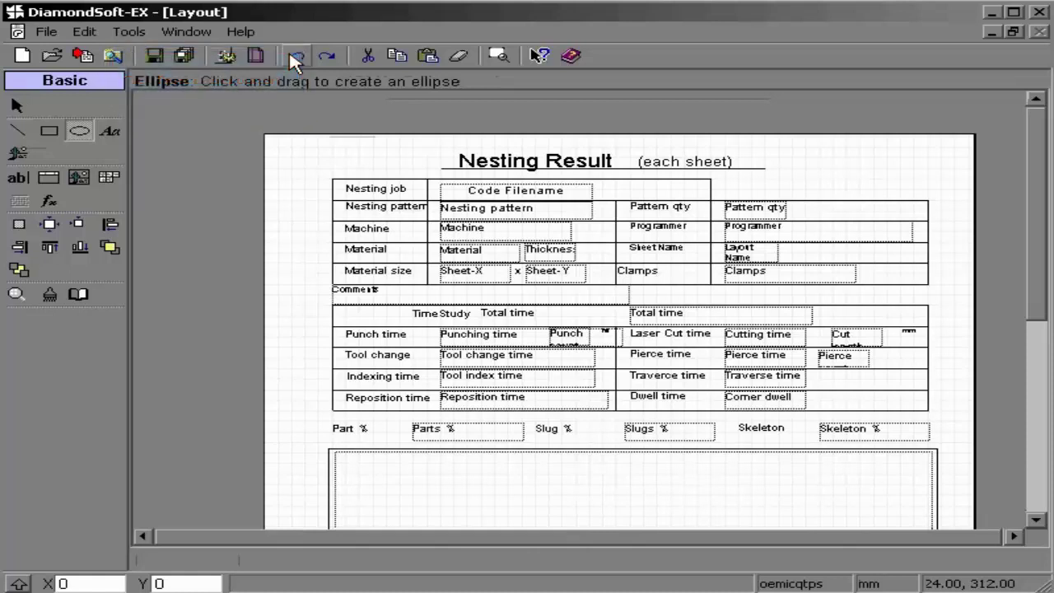
# Place a trial Label text at the page's top-left, then delete it.
pyautogui.click(112, 132)
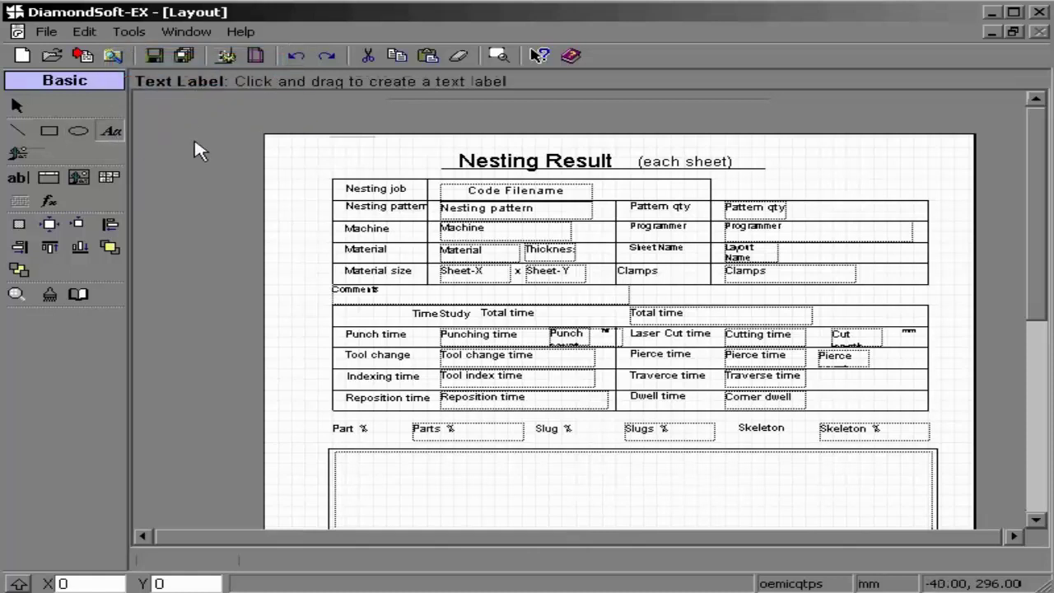
pyautogui.click(301, 152)
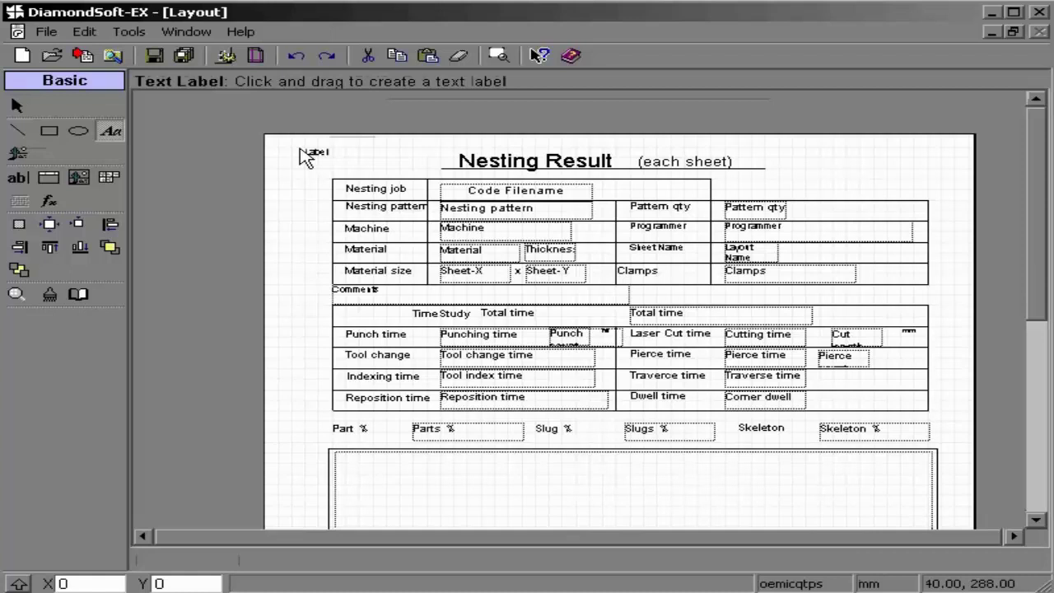
pyautogui.click(18, 105)
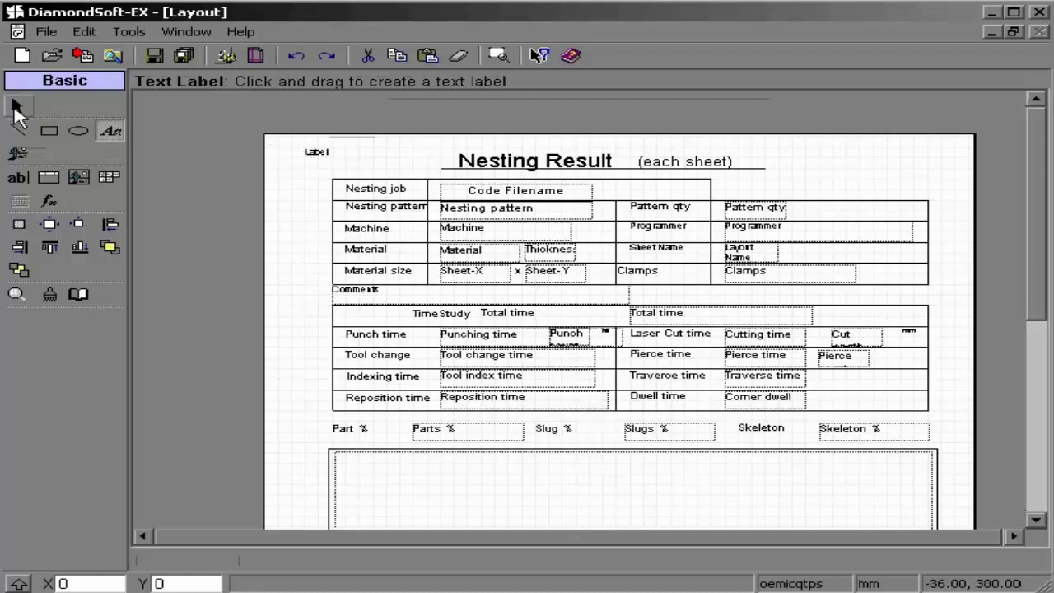
pyautogui.click(312, 155)
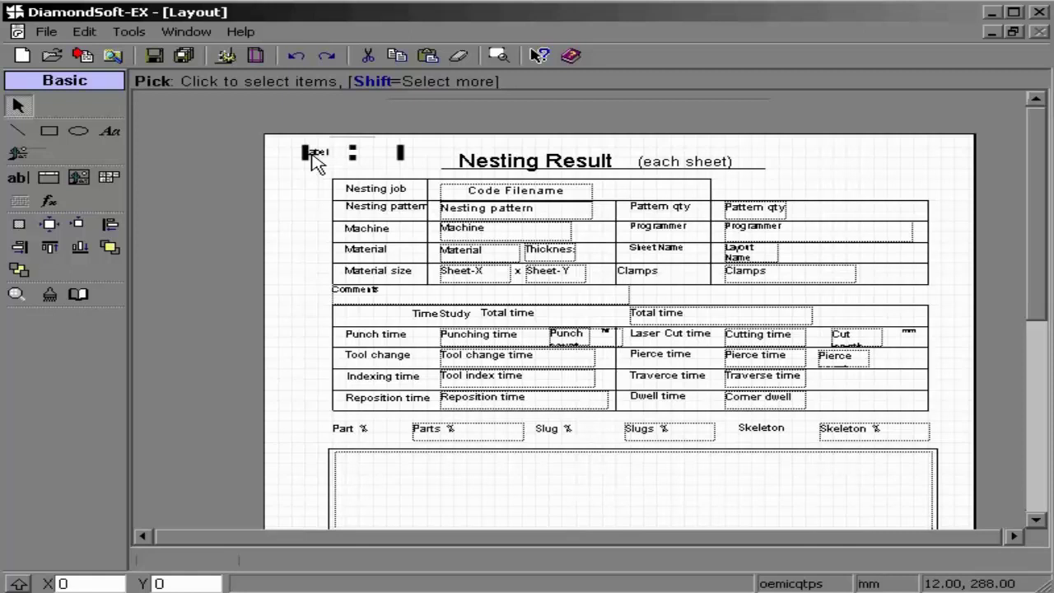
pyautogui.click(458, 56)
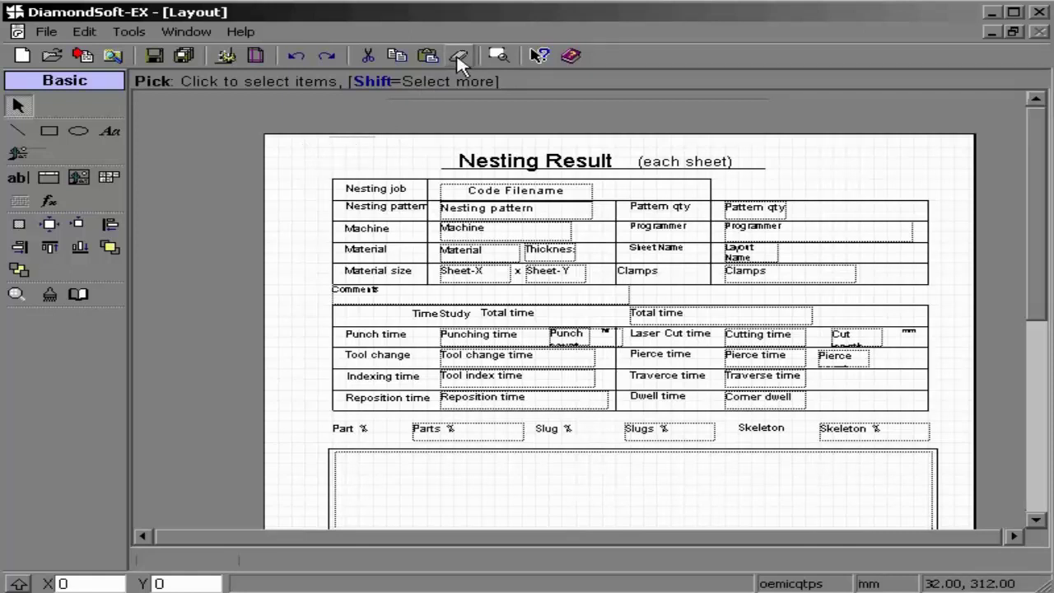
# Change the title's text to 'Laser Nest Manual' and delete the (each sheet) label.
pyautogui.doubleClick(493, 162)
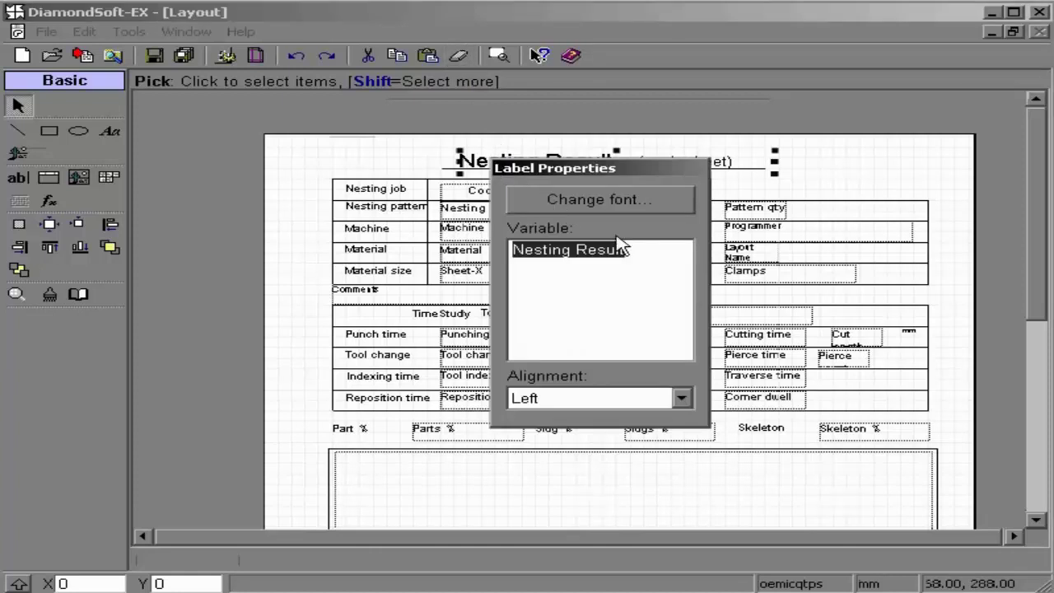
pyautogui.write('Laser Ne')
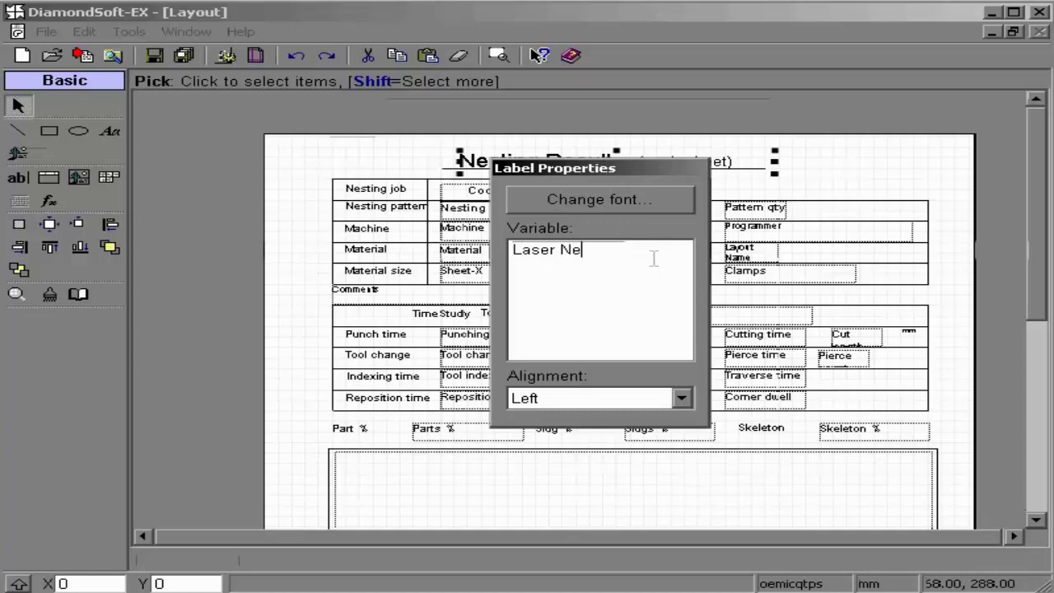
pyautogui.write('st Manual')
pyautogui.click(814, 169)
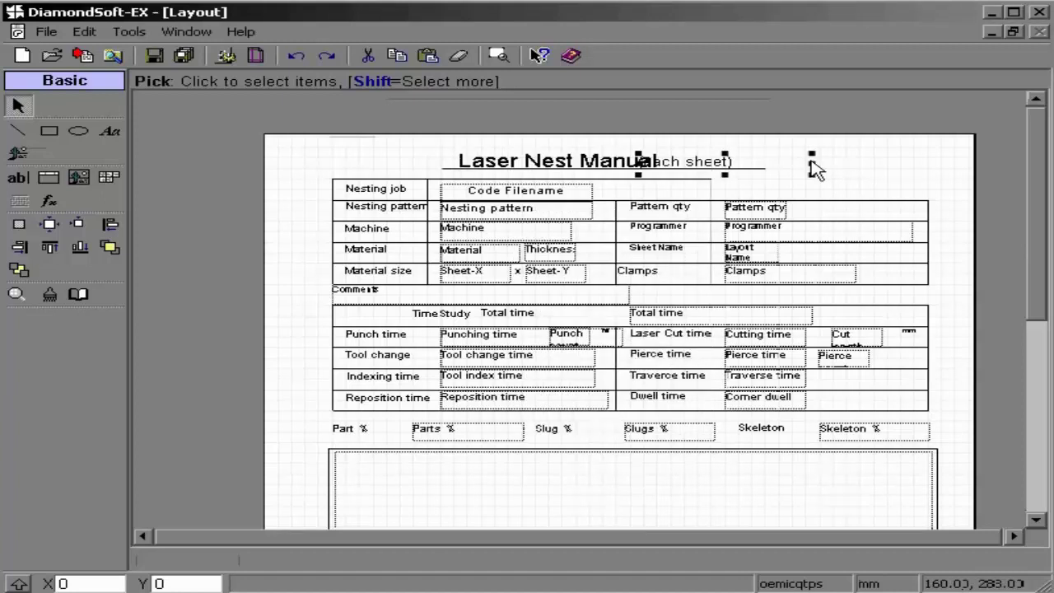
pyautogui.click(459, 58)
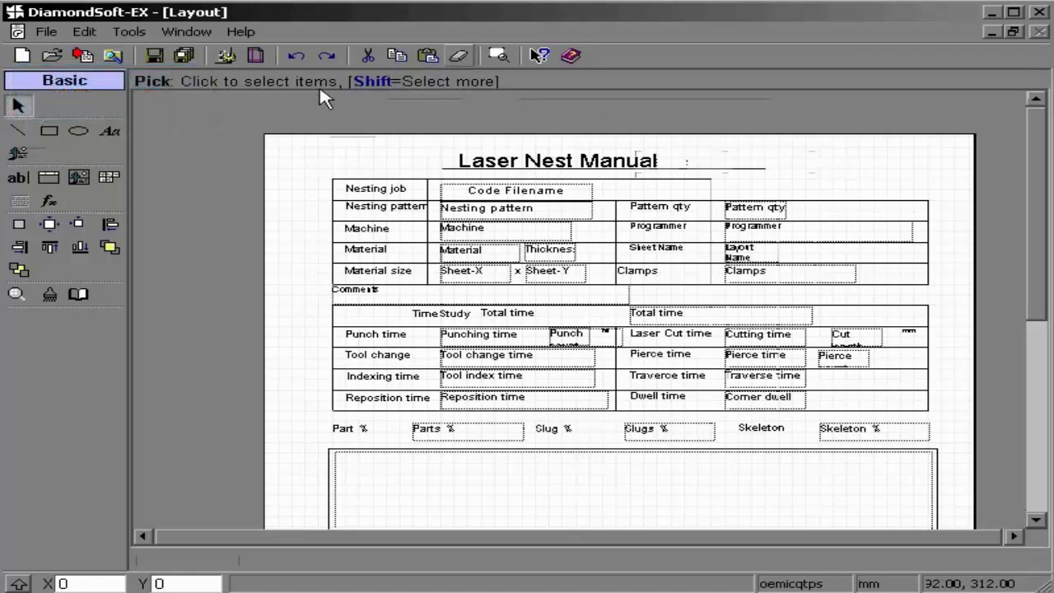
# Insert logo.bmp at the top right and shrink it to sit beside the title.
pyautogui.click(20, 154)
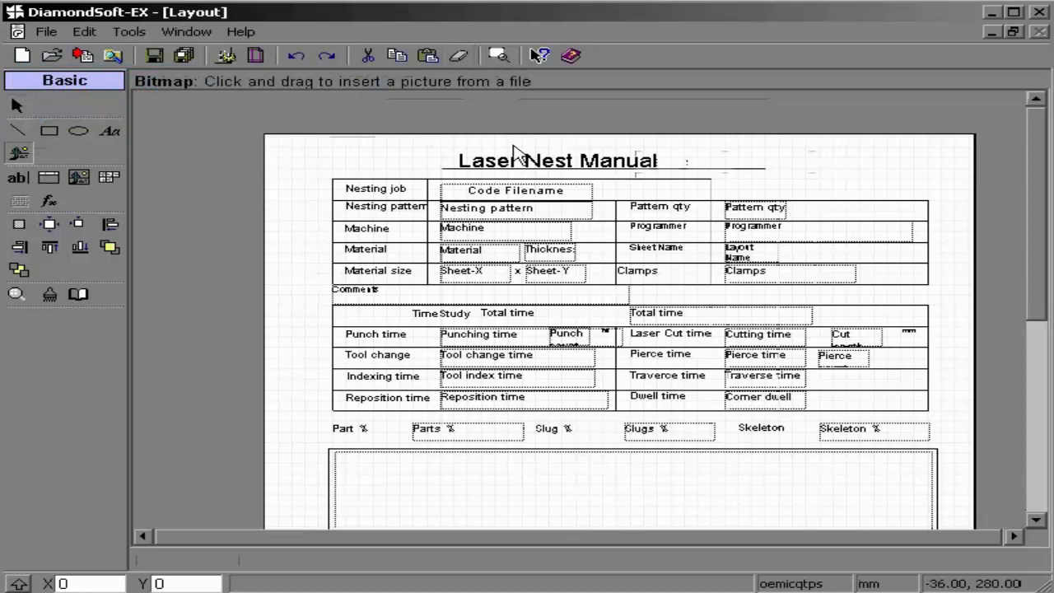
pyautogui.click(766, 155)
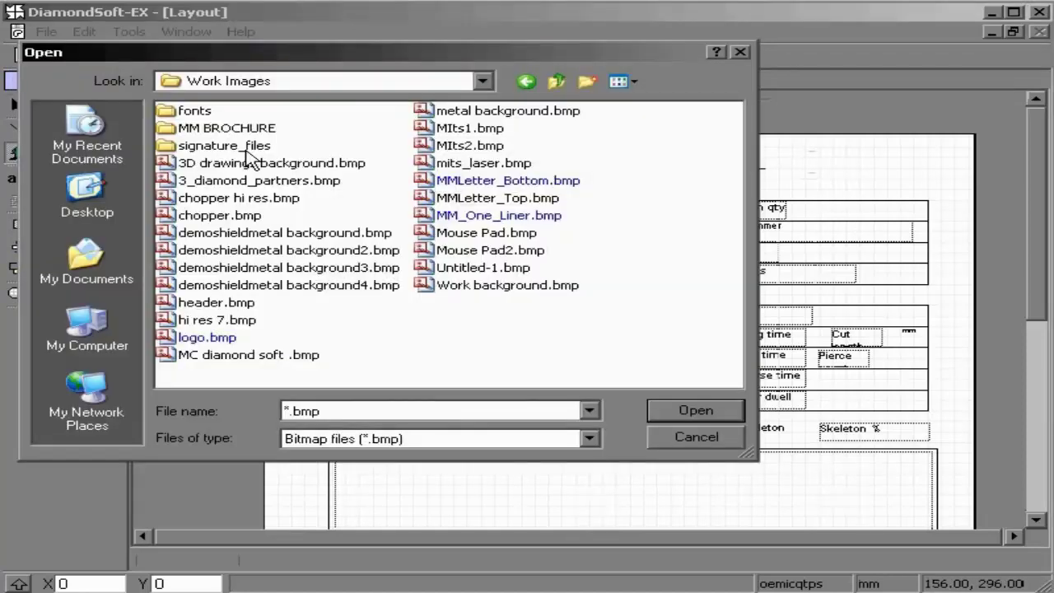
pyautogui.click(206, 337)
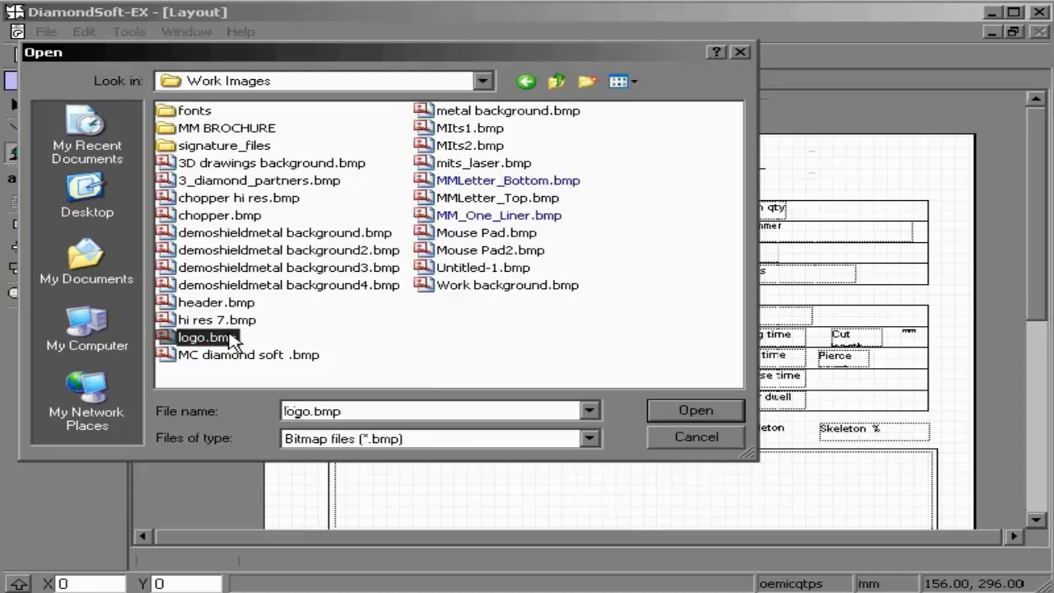
pyautogui.click(659, 414)
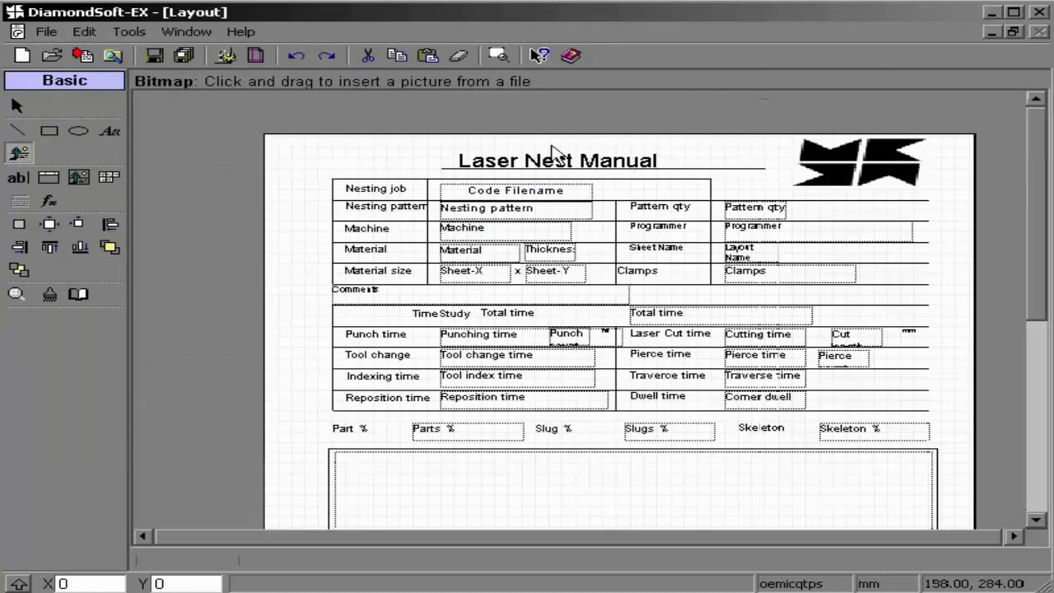
pyautogui.click(18, 105)
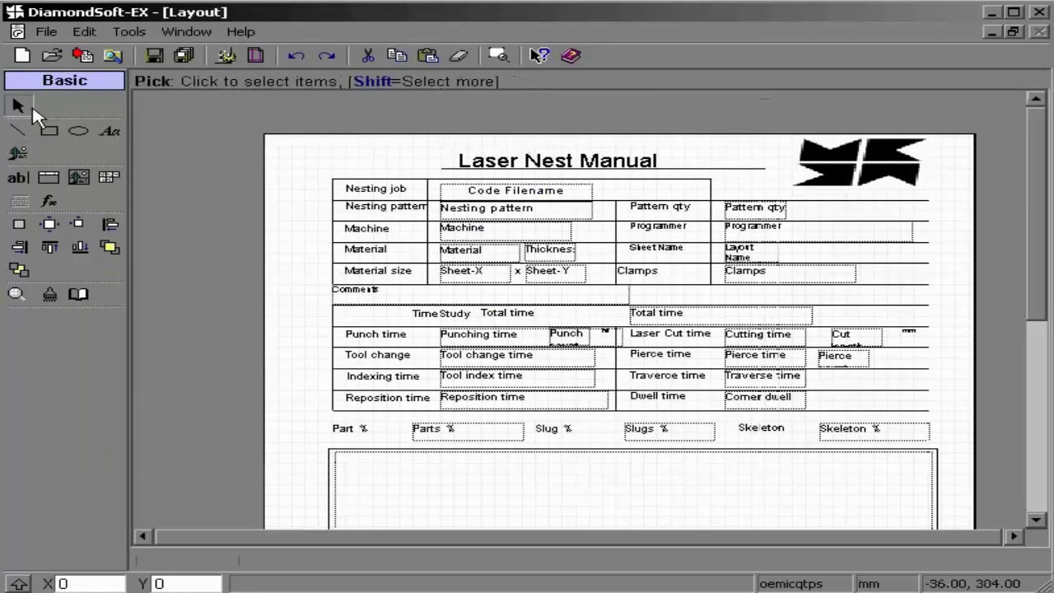
pyautogui.click(803, 153)
pyautogui.moveTo(926, 138); pyautogui.dragTo(844, 155)
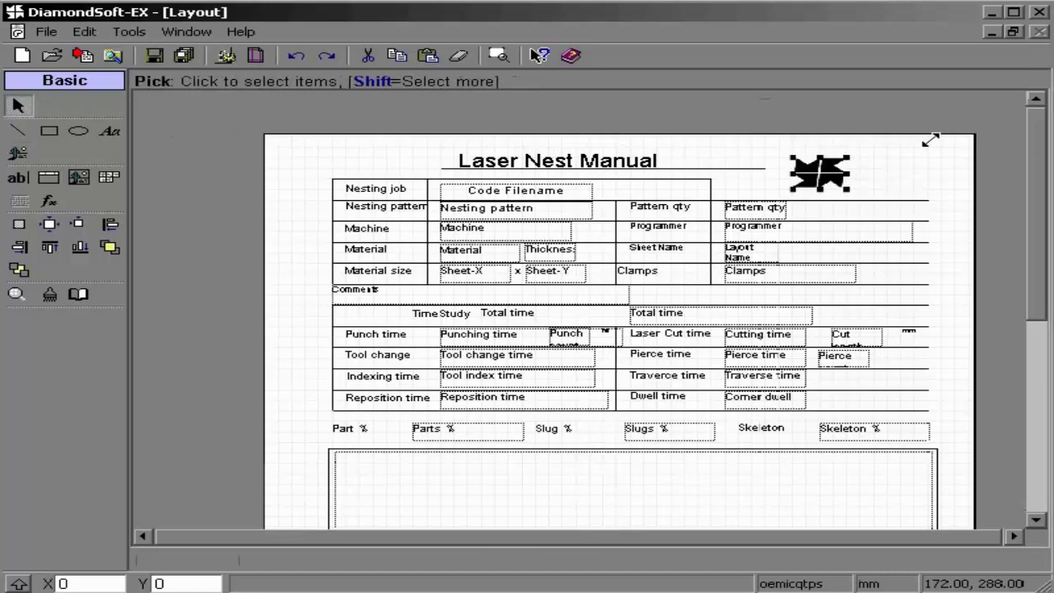
# Place a new field right of the Nesting job row and bind it to the Comments variable.
pyautogui.click(444, 187)
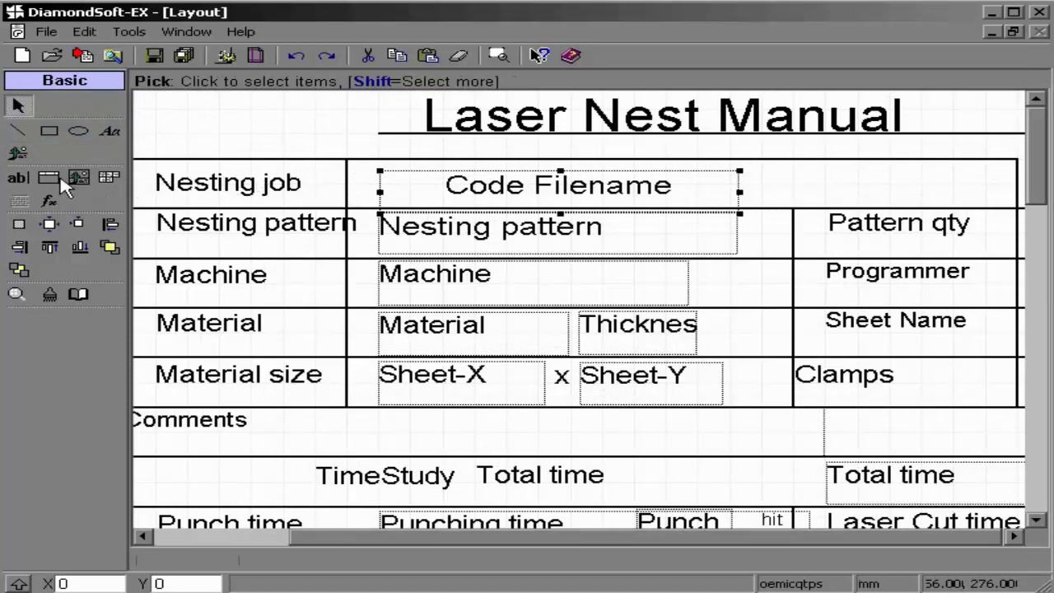
pyautogui.click(18, 177)
pyautogui.click(781, 175)
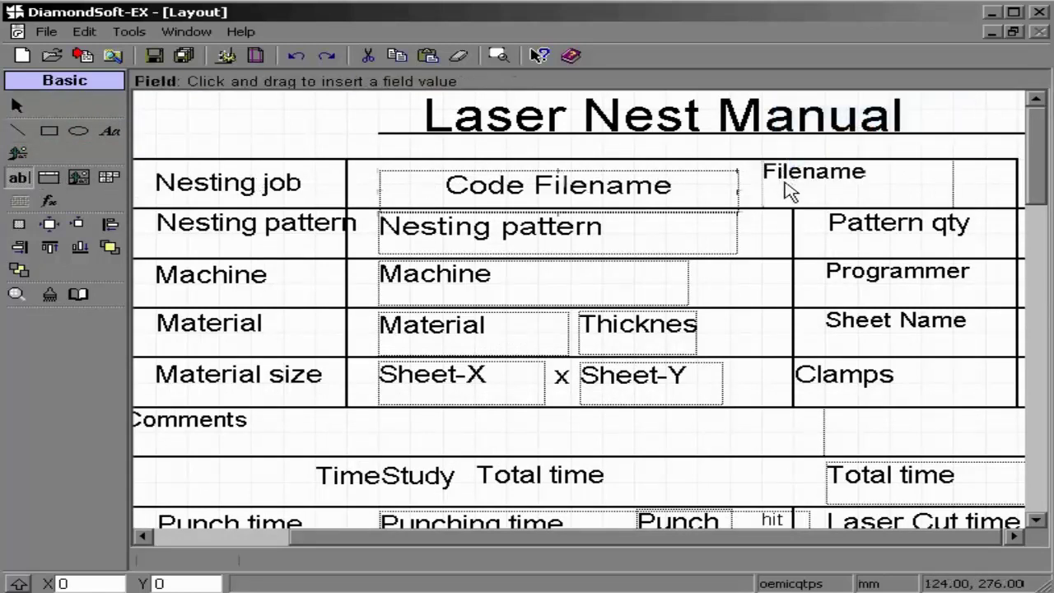
pyautogui.doubleClick(787, 188)
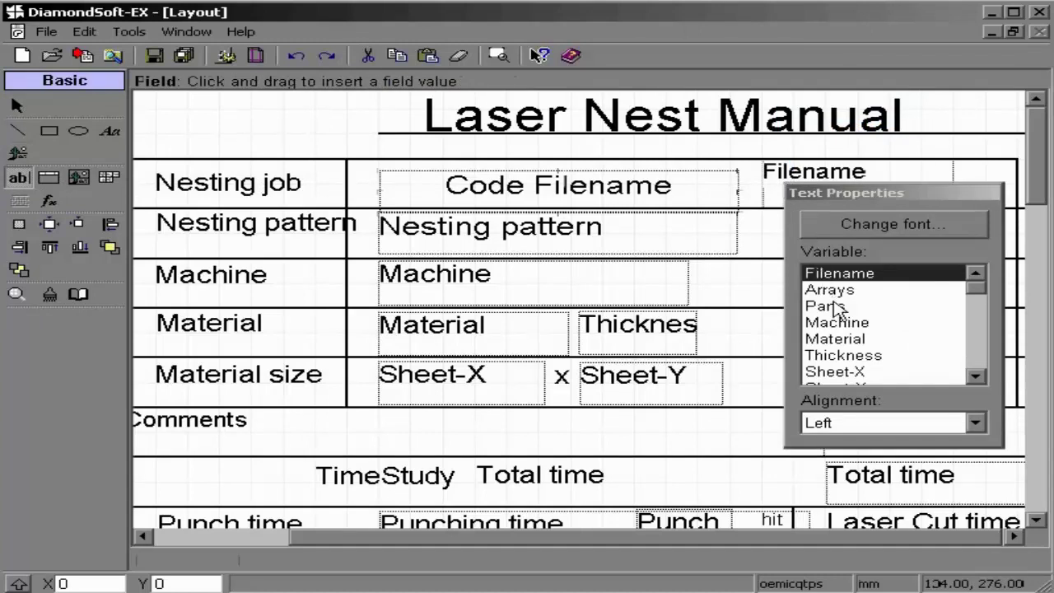
pyautogui.click(849, 339)
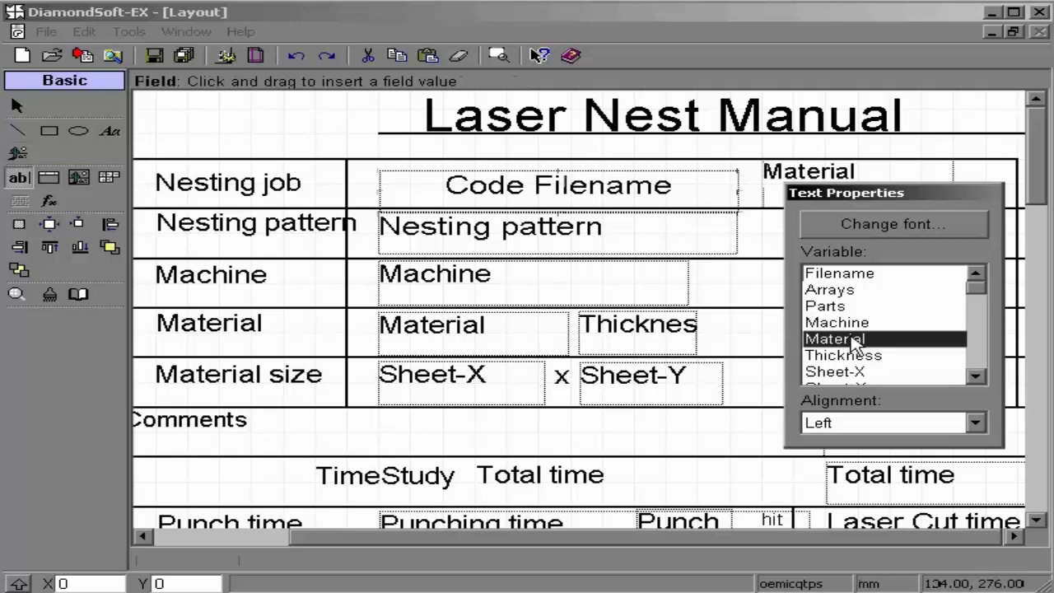
pyautogui.scroll(-3, 853, 341)
pyautogui.click(861, 339)
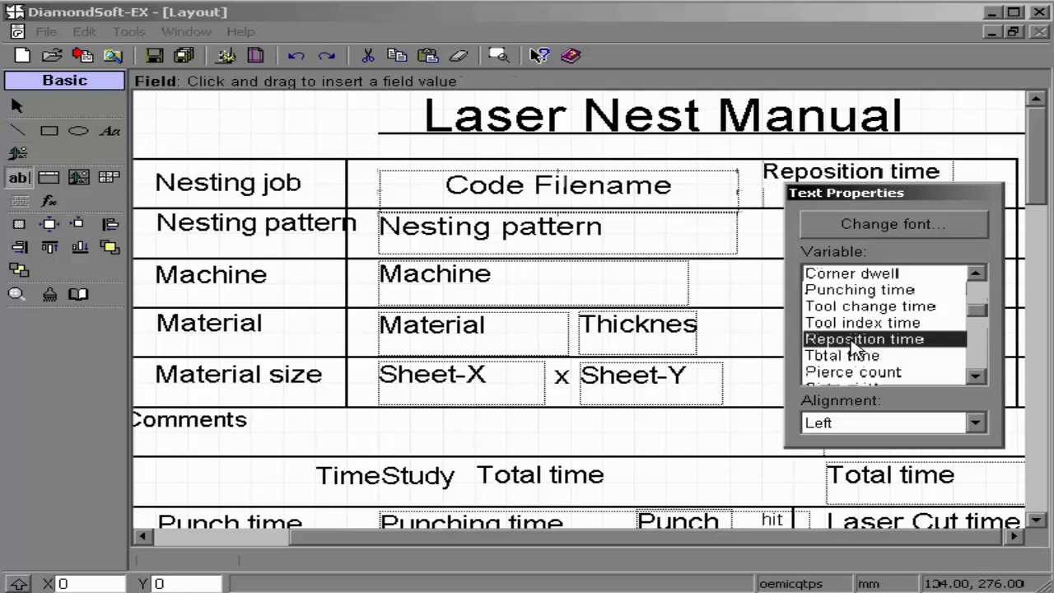
pyautogui.scroll(-3, 853, 341)
pyautogui.click(848, 342)
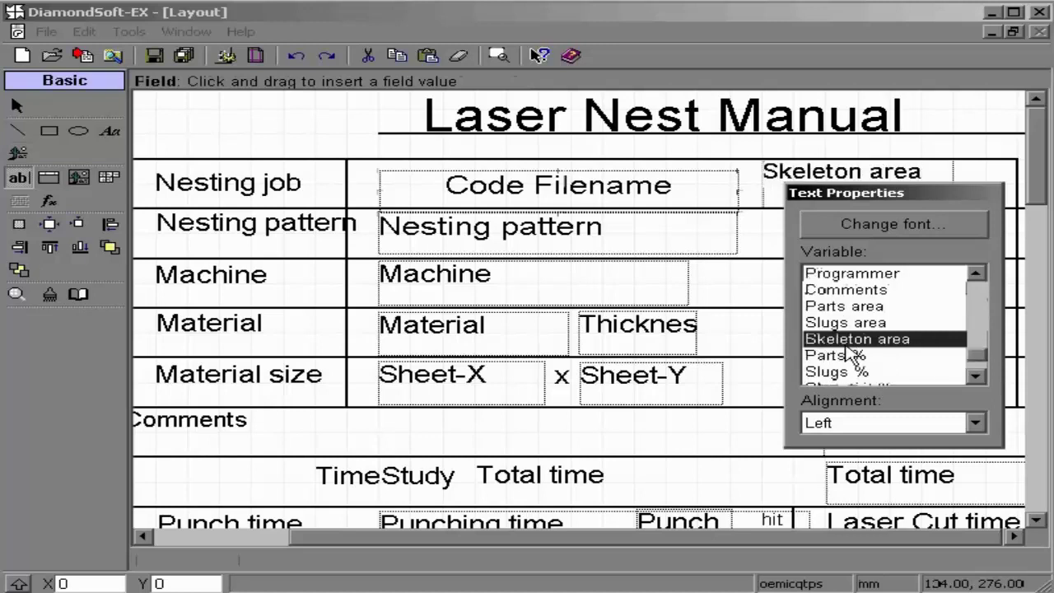
pyautogui.click(834, 375)
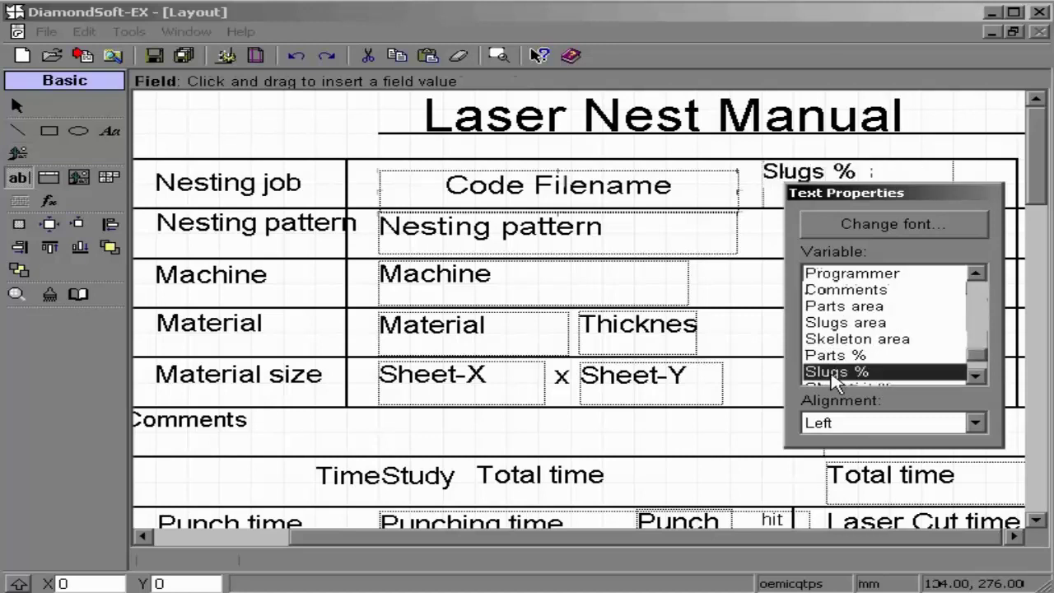
pyautogui.click(836, 290)
pyautogui.click(284, 150)
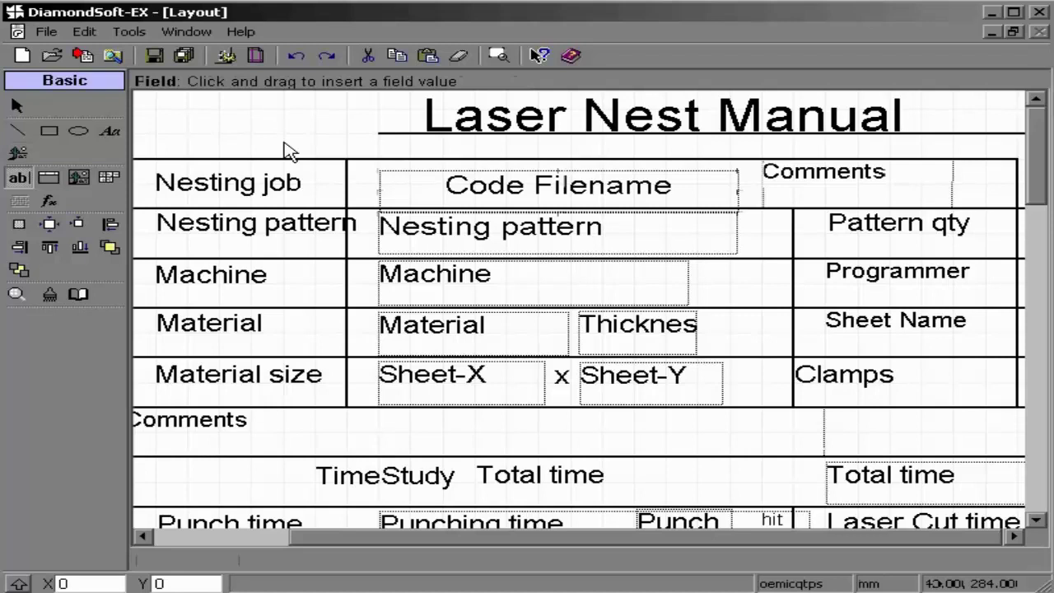
# Delete the newly added Comments field beside the Nesting job row.
pyautogui.click(17, 106)
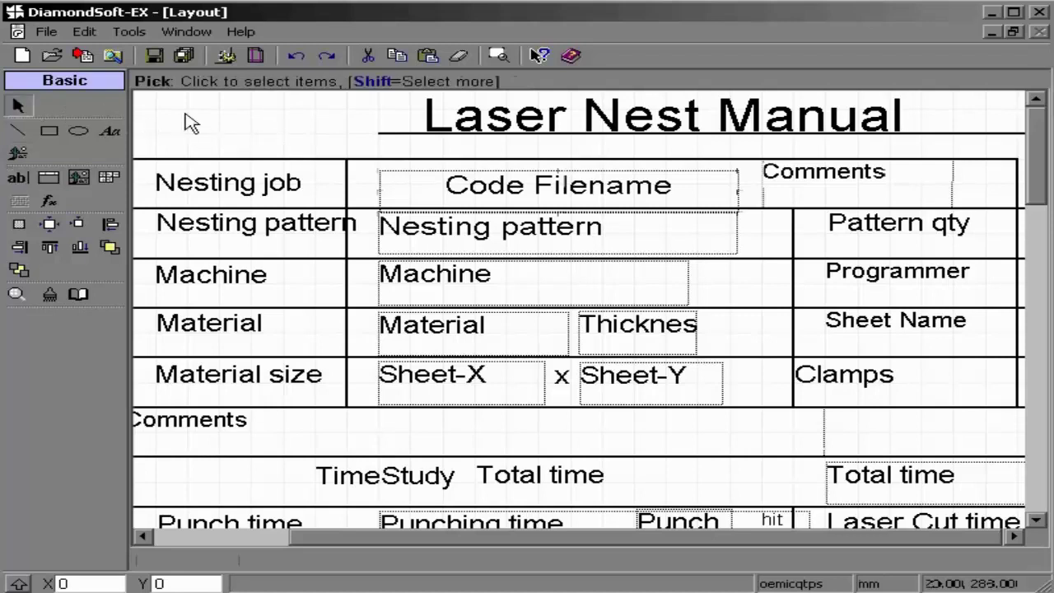
pyautogui.click(815, 173)
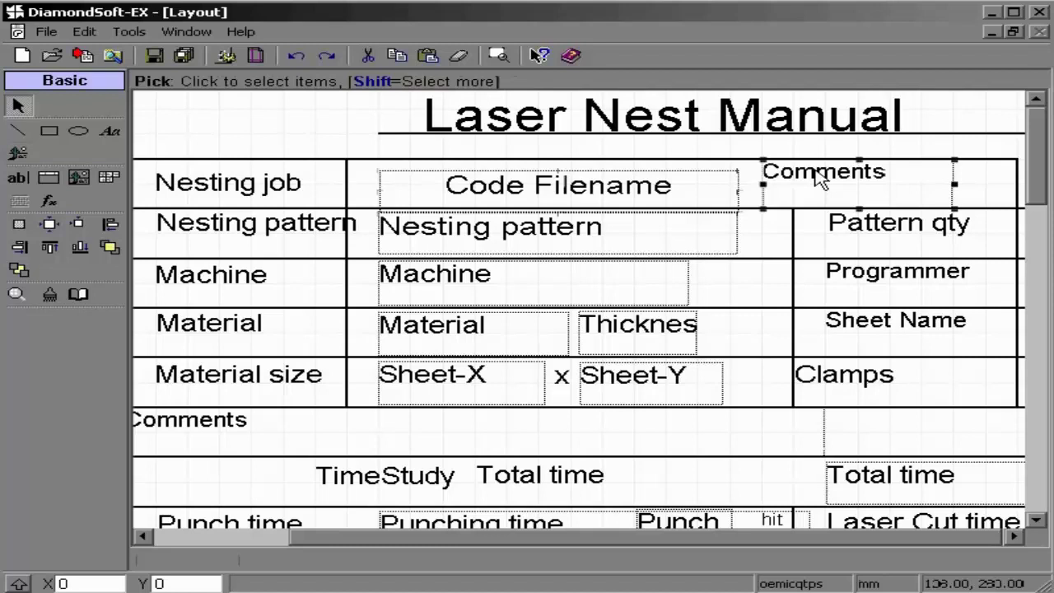
pyautogui.click(459, 55)
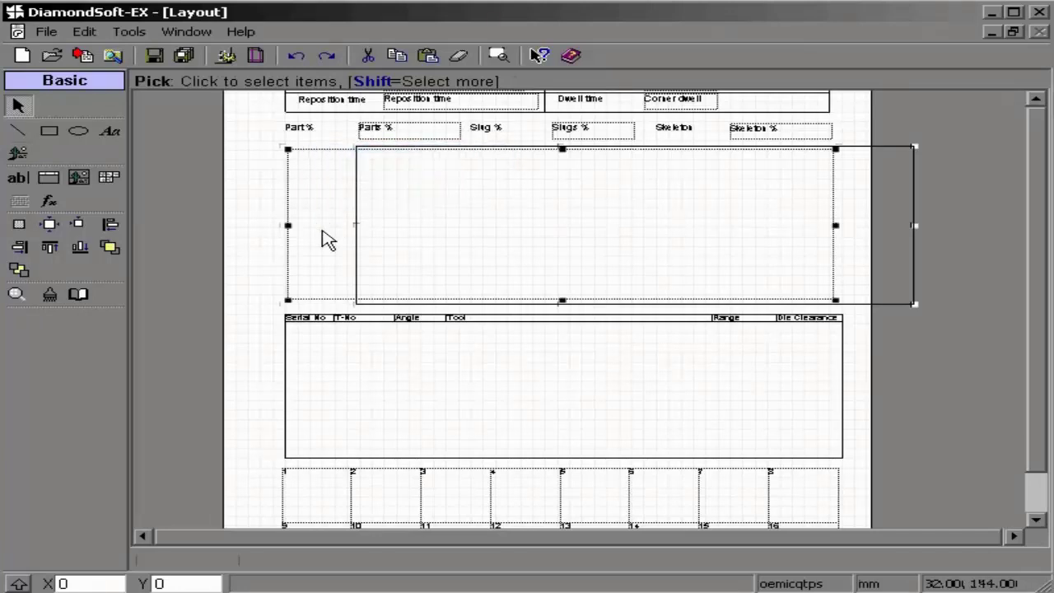
# View the layout picture box properties and close them.
pyautogui.doubleClick(328, 239)
pyautogui.click(274, 312)
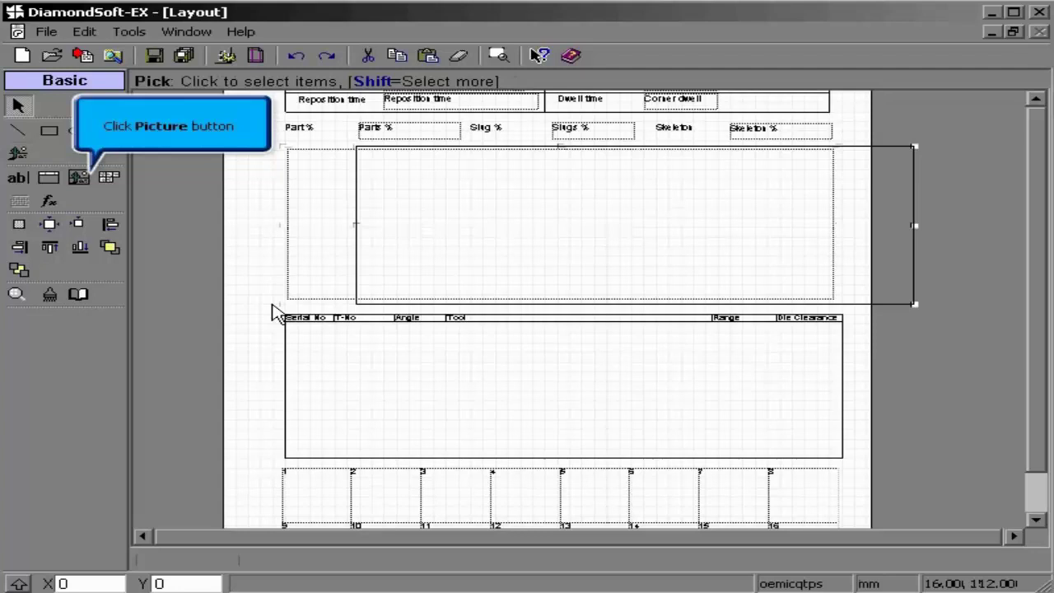
pyautogui.click(79, 177)
# Try a generated picture, choosing Deposit Pallet then Layout Picture, then cancel and undo.
pyautogui.click(238, 183)
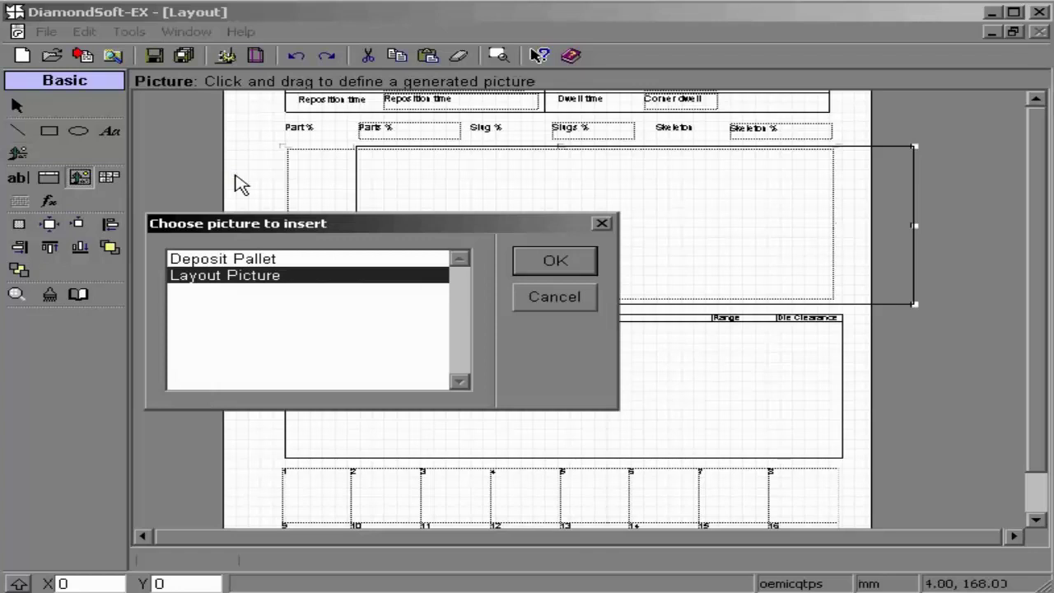
pyautogui.click(221, 262)
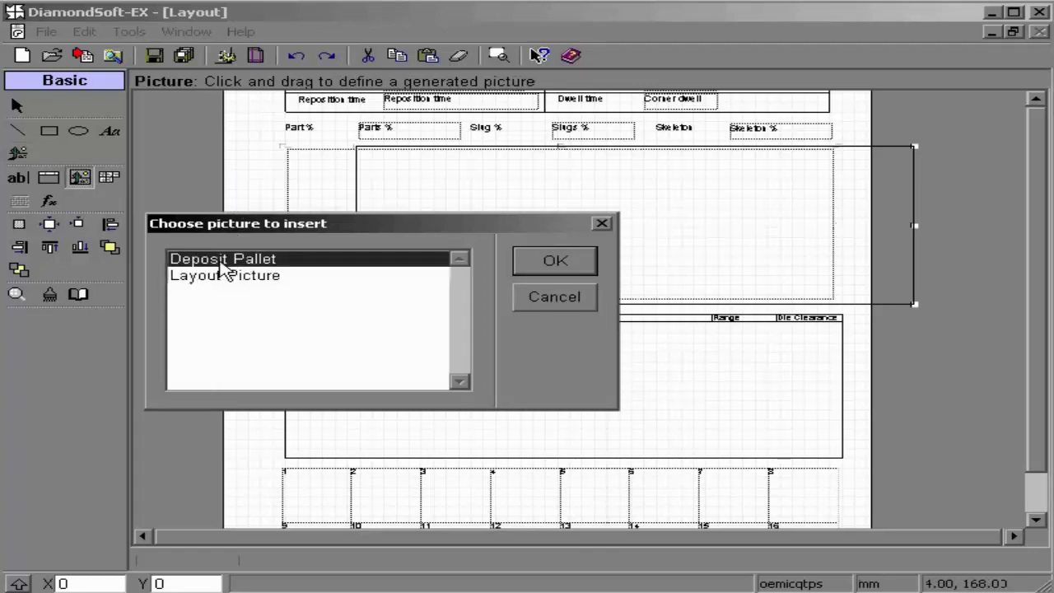
pyautogui.click(222, 282)
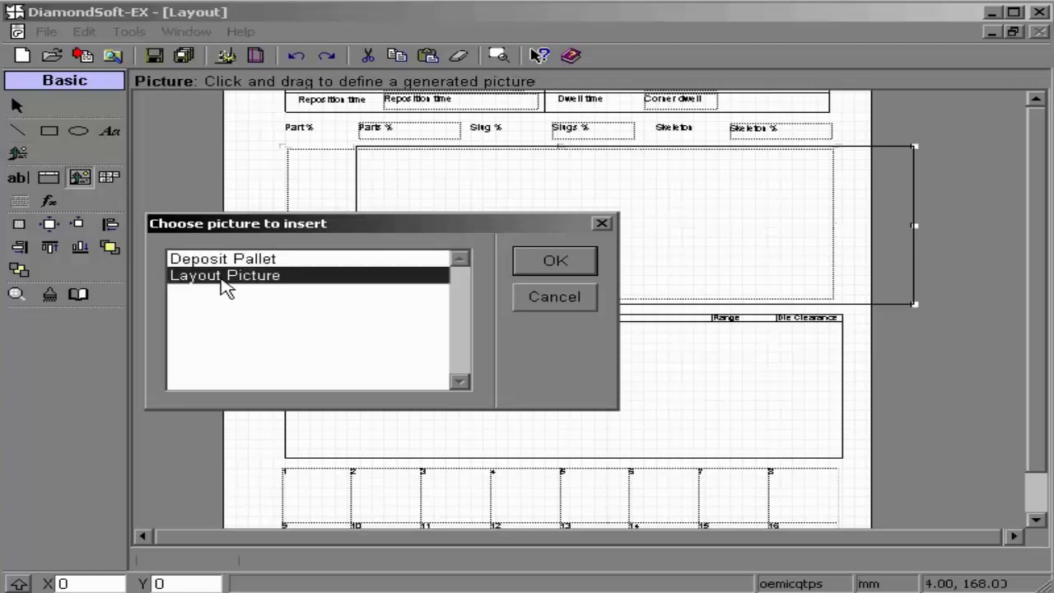
pyautogui.click(524, 307)
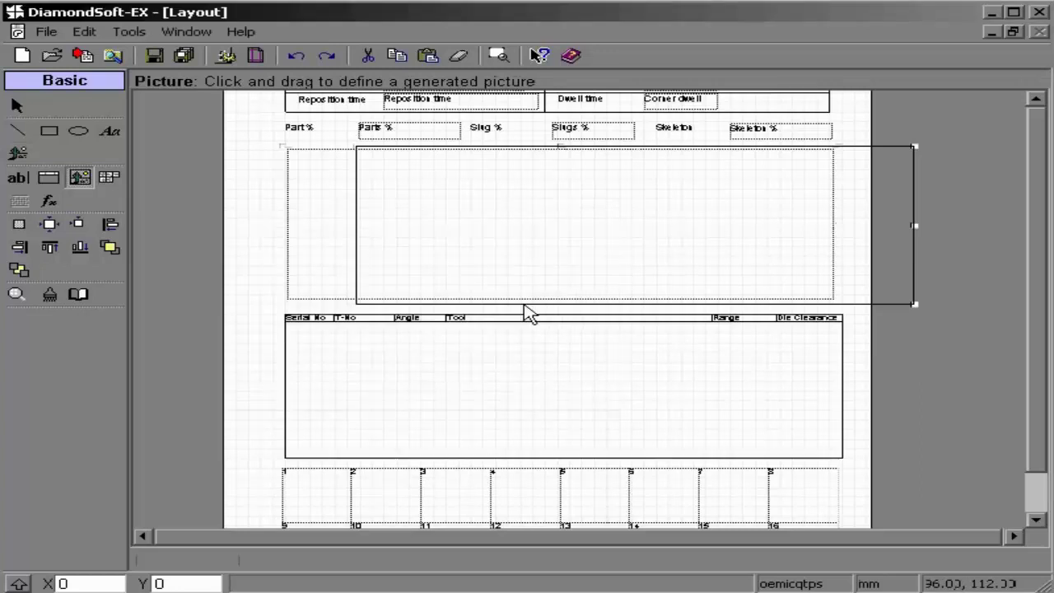
pyautogui.click(297, 56)
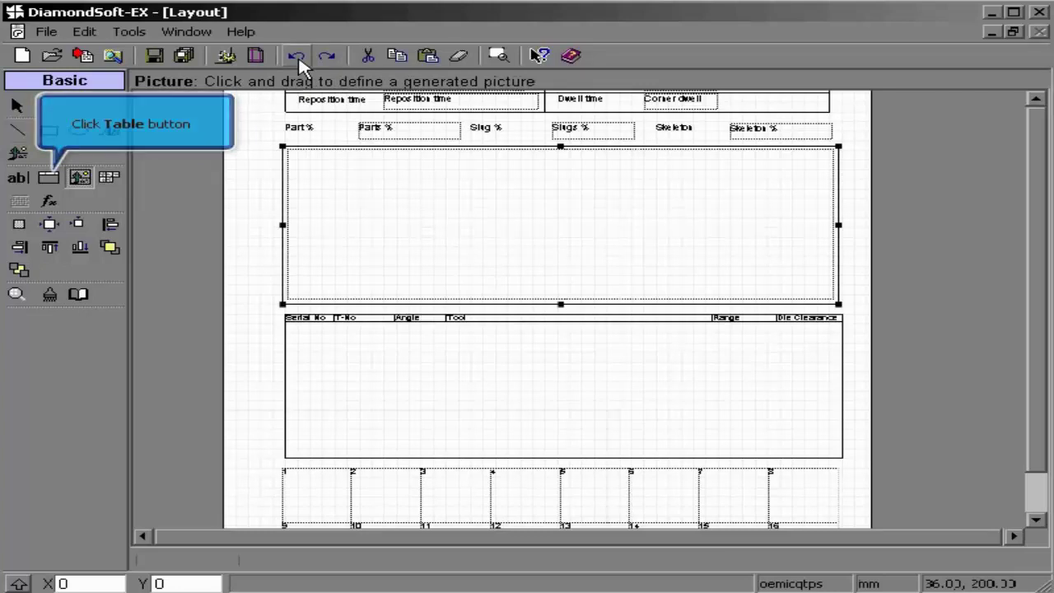
# Delete the old tool table below the layout picture.
pyautogui.click(47, 183)
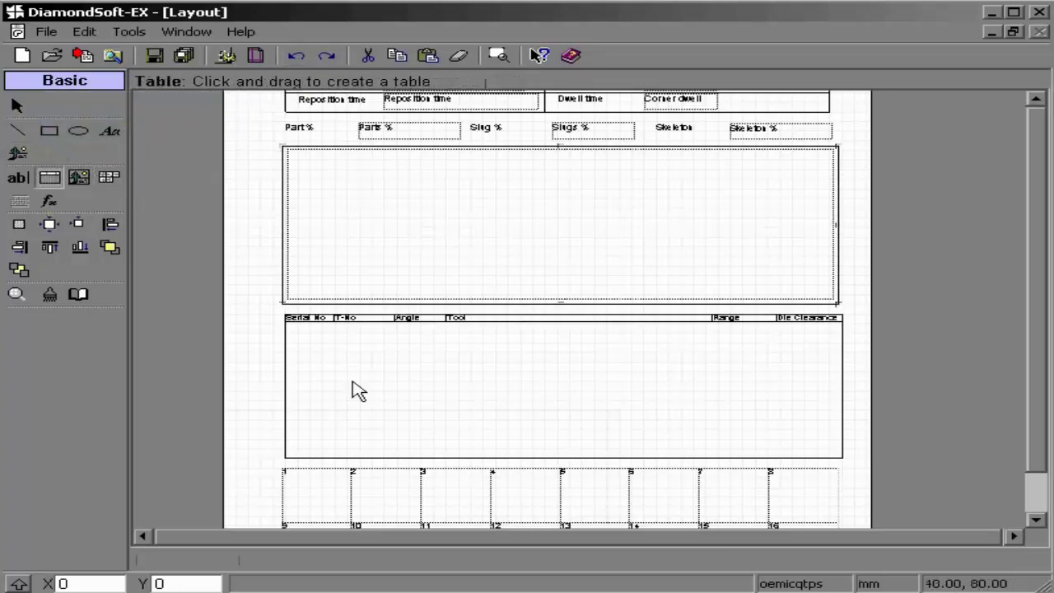
pyautogui.click(365, 414)
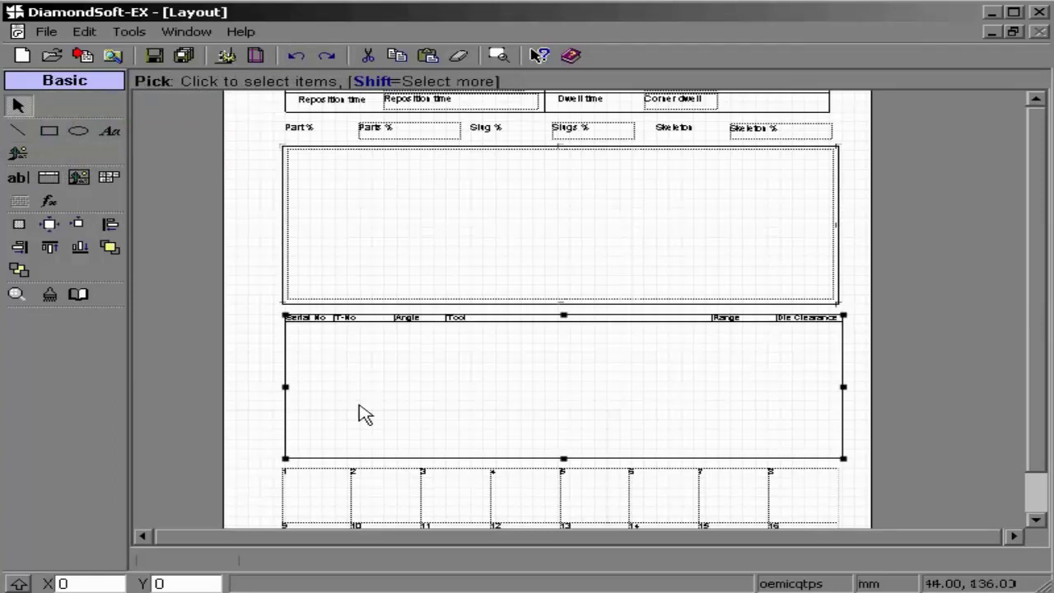
pyautogui.click(466, 61)
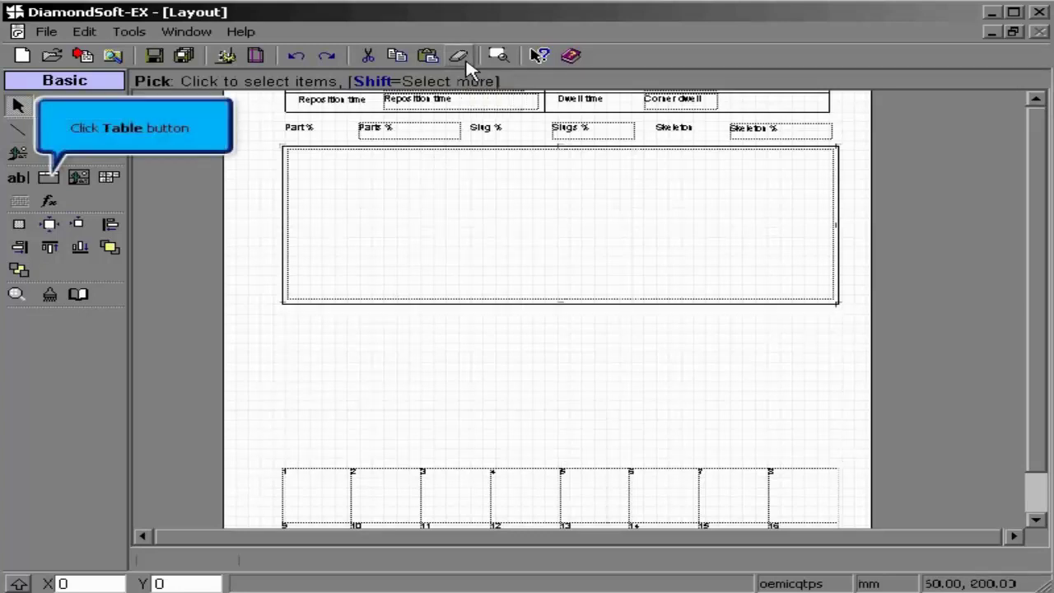
# Insert a Parts in Layout table in the emptied space below the picture.
pyautogui.click(47, 184)
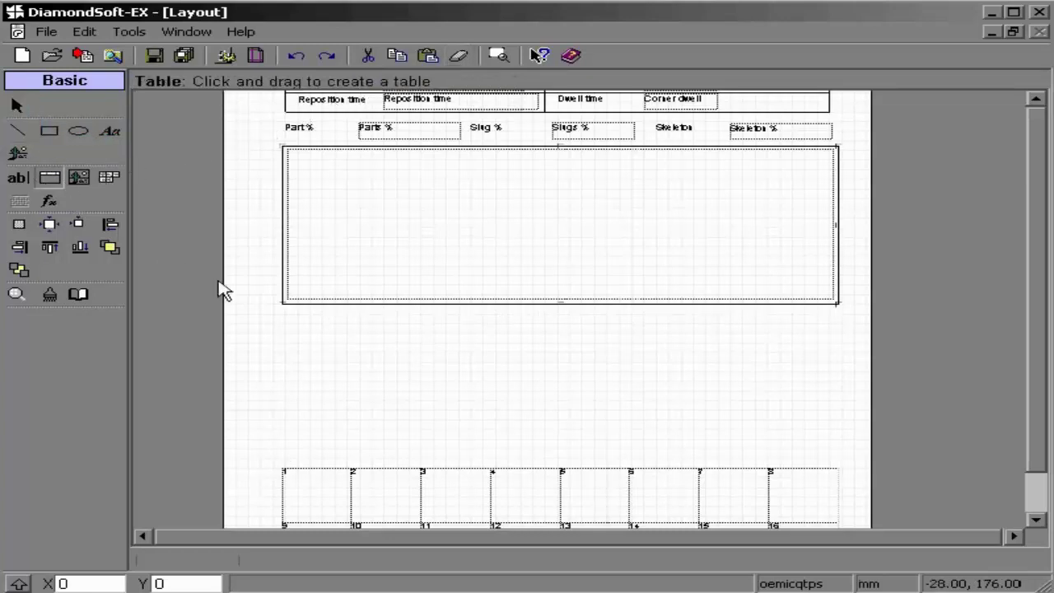
pyautogui.click(280, 318)
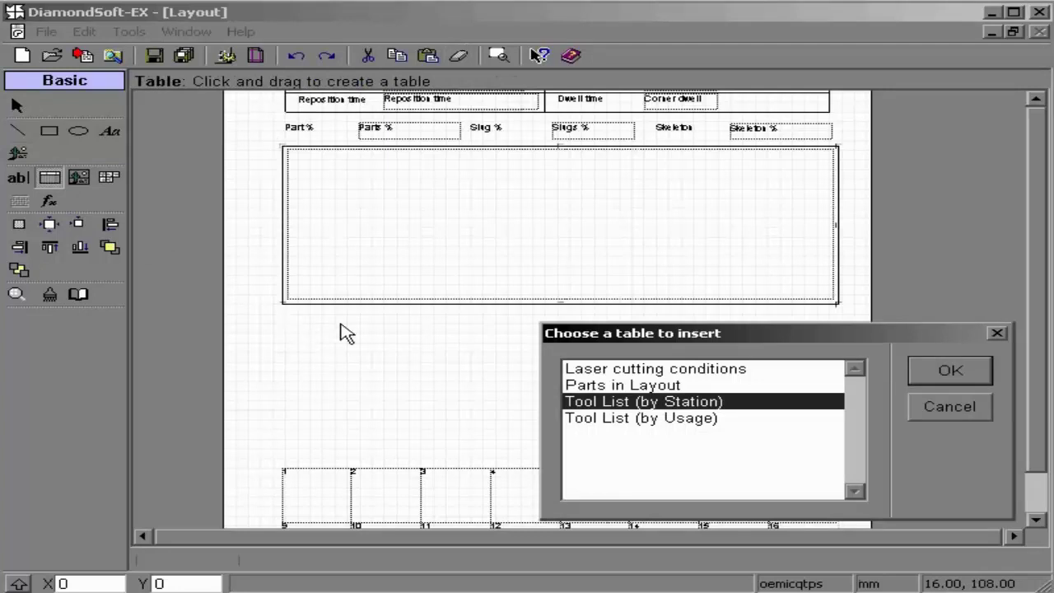
pyautogui.click(665, 370)
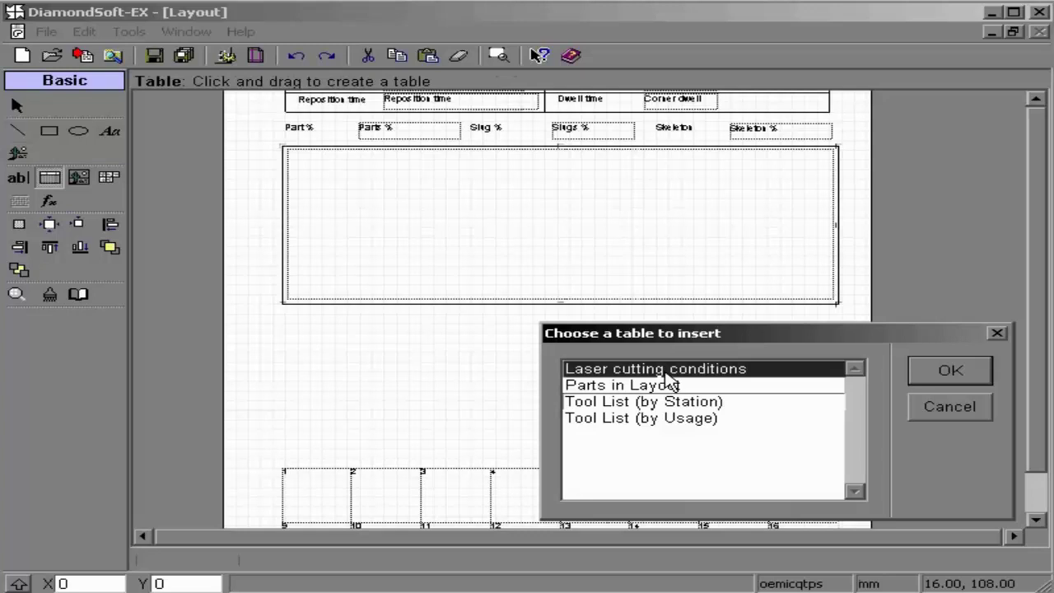
pyautogui.click(666, 387)
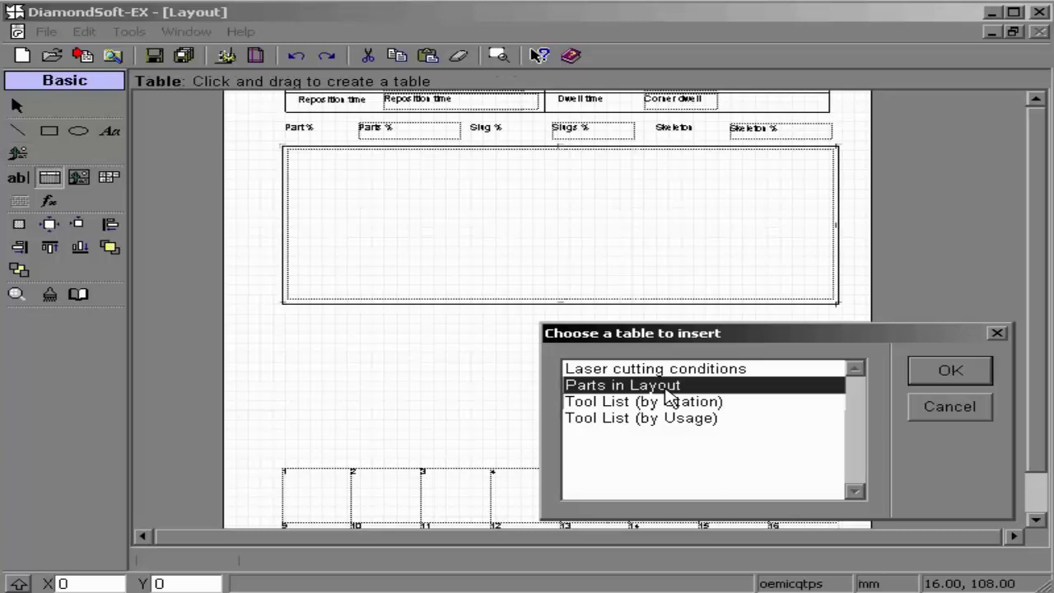
pyautogui.click(670, 404)
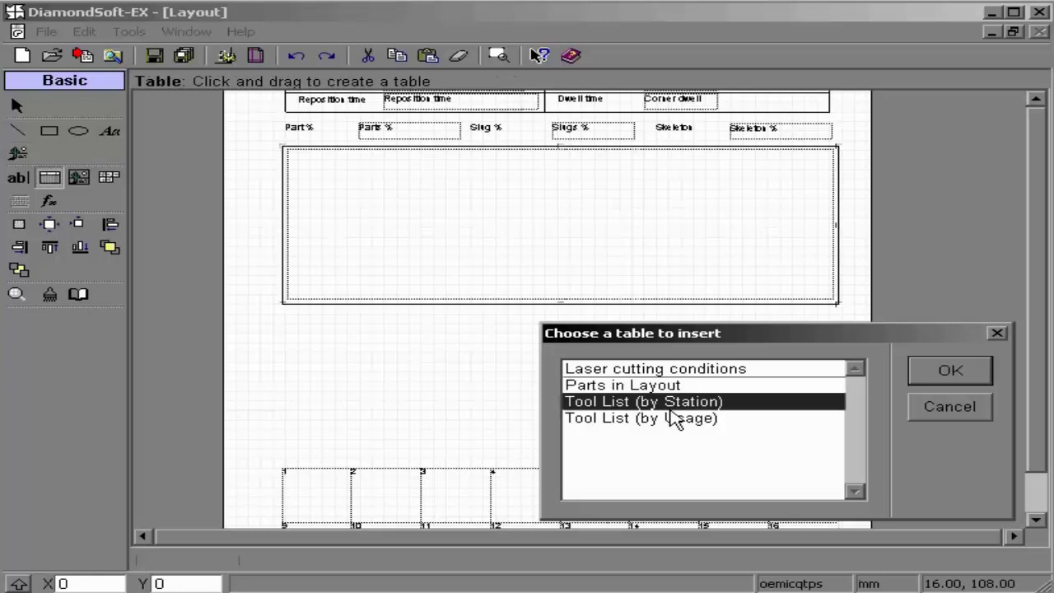
pyautogui.doubleClick(665, 384)
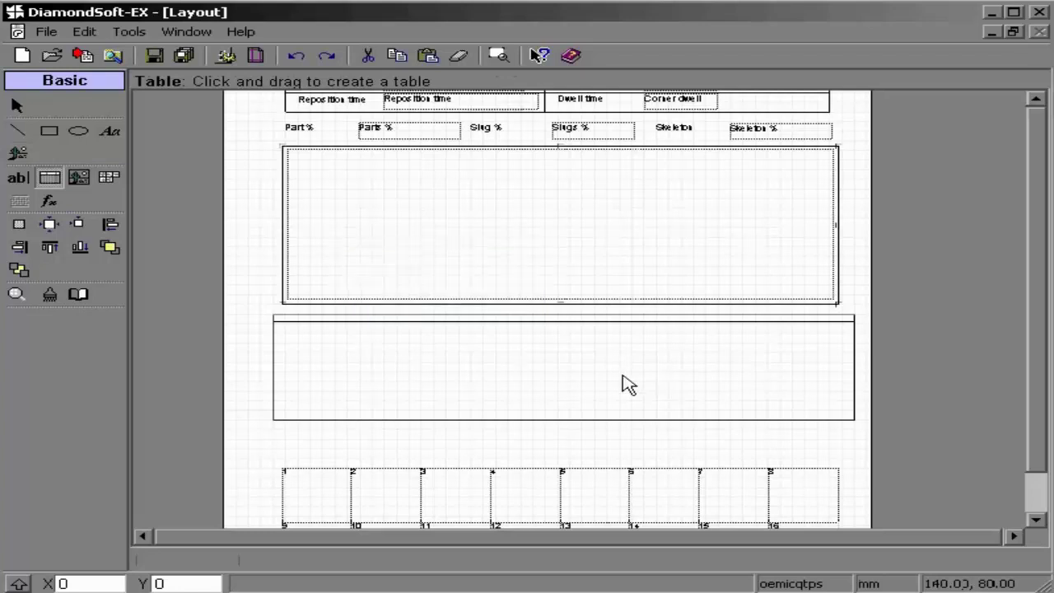
# Enable the Part Name, Size and Qty Nested columns in the parts table's properties.
pyautogui.doubleClick(347, 332)
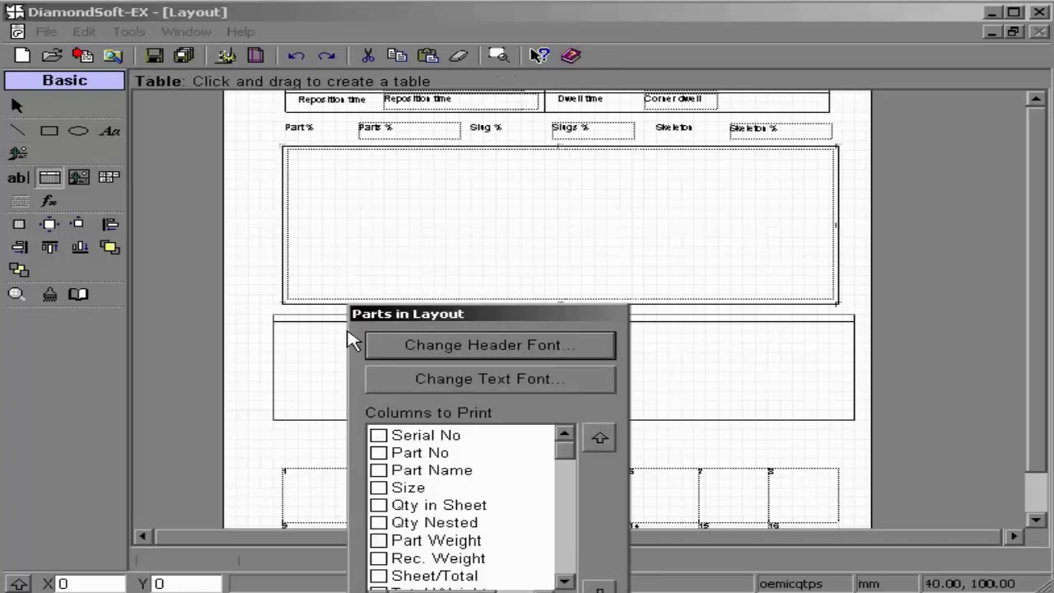
pyautogui.click(379, 470)
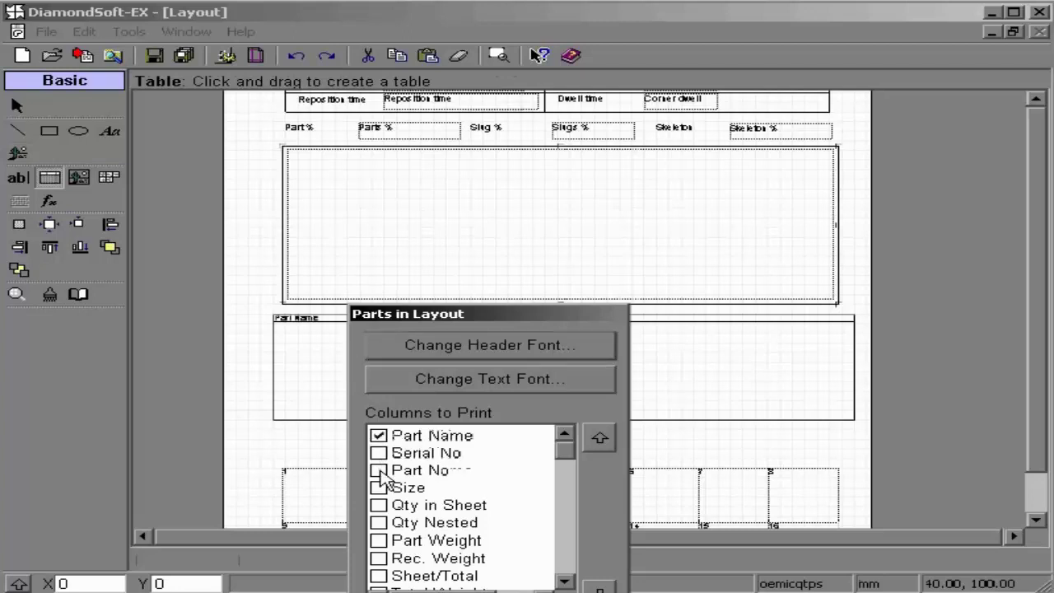
pyautogui.click(378, 488)
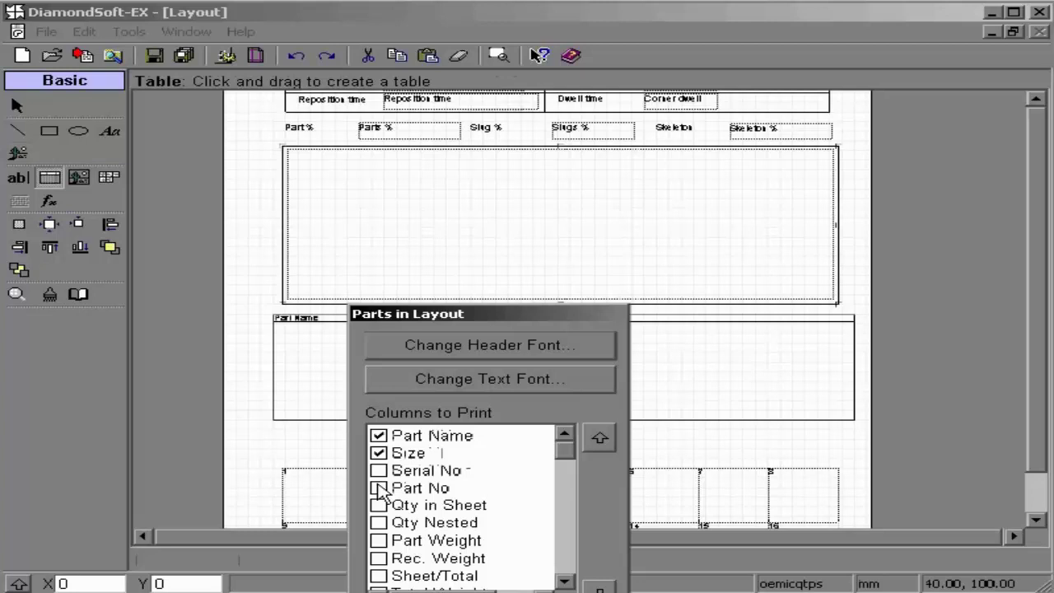
pyautogui.click(378, 522)
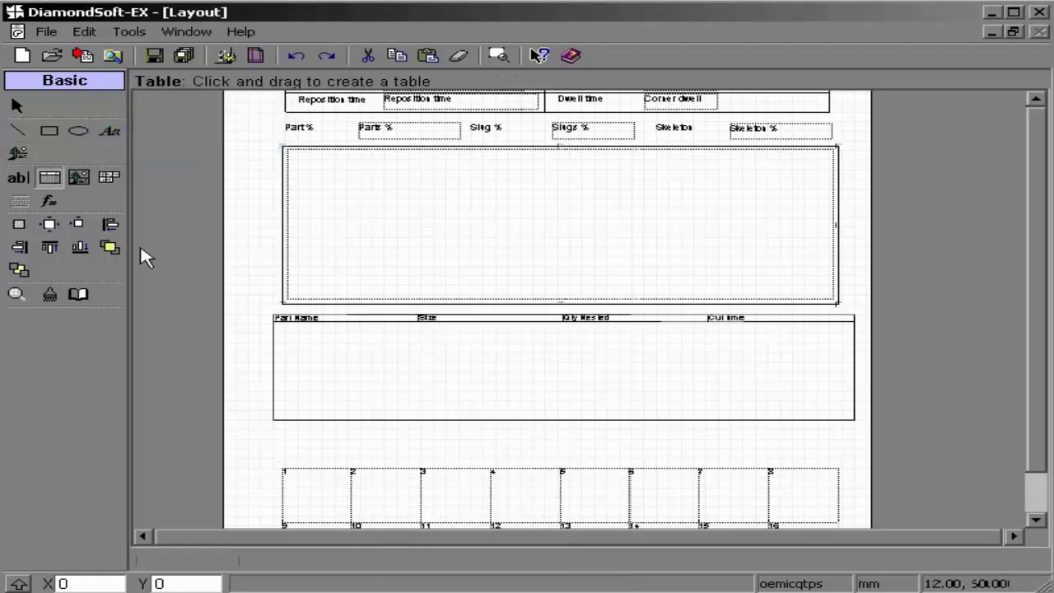
pyautogui.click(105, 190)
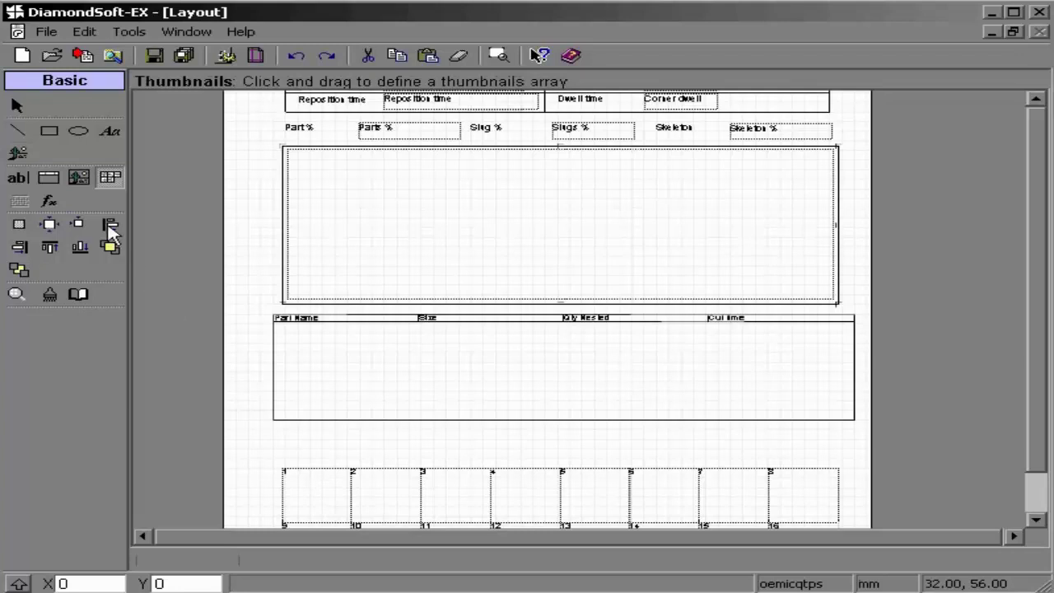
# Set the bottom thumbnail array to 4 thumbnails across instead of 8.
pyautogui.click(17, 105)
pyautogui.click(443, 517)
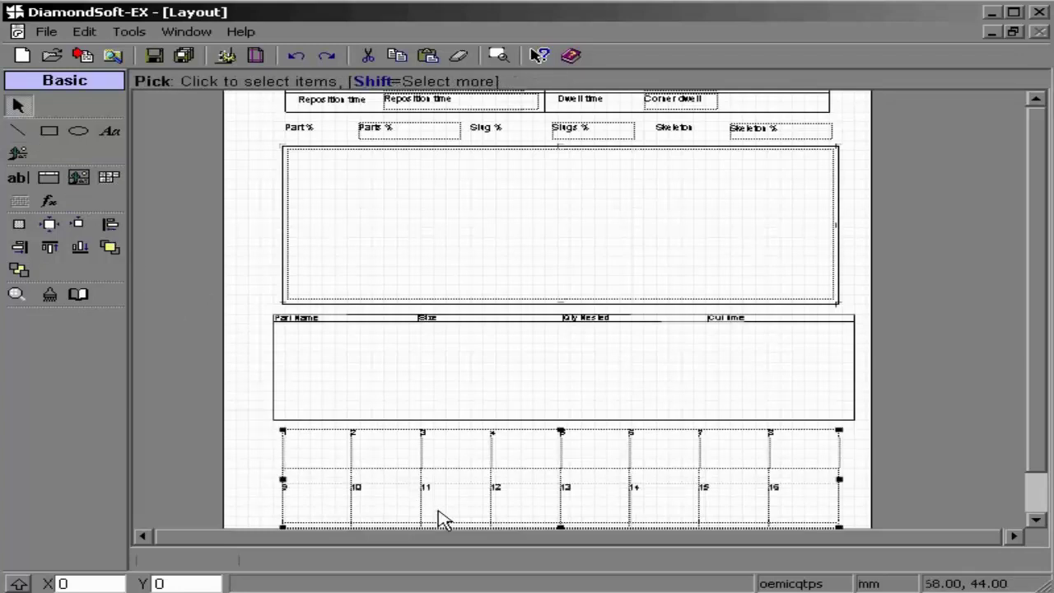
pyautogui.doubleClick(478, 468)
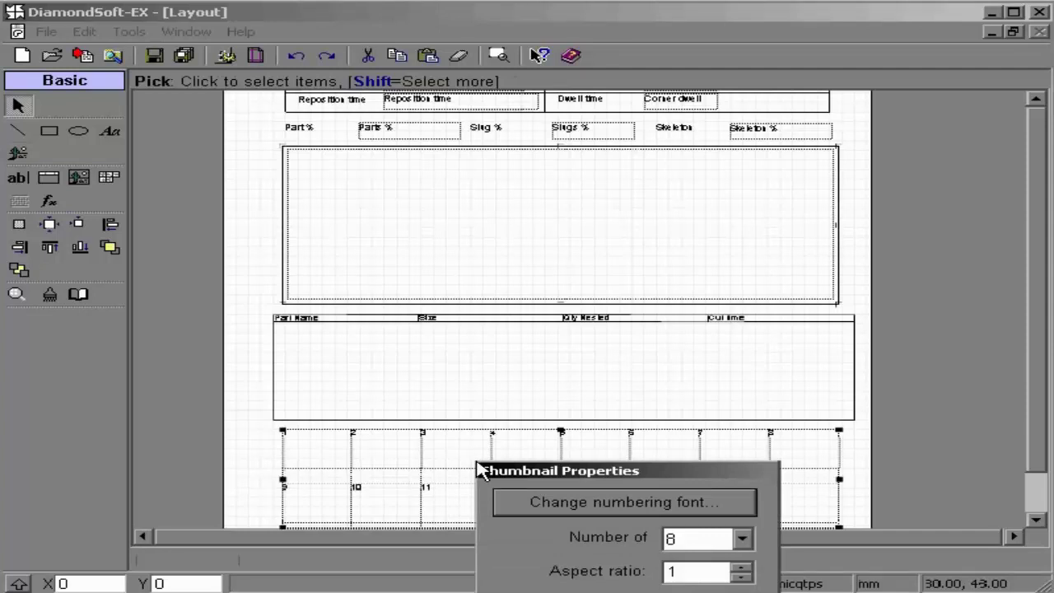
pyautogui.click(741, 539)
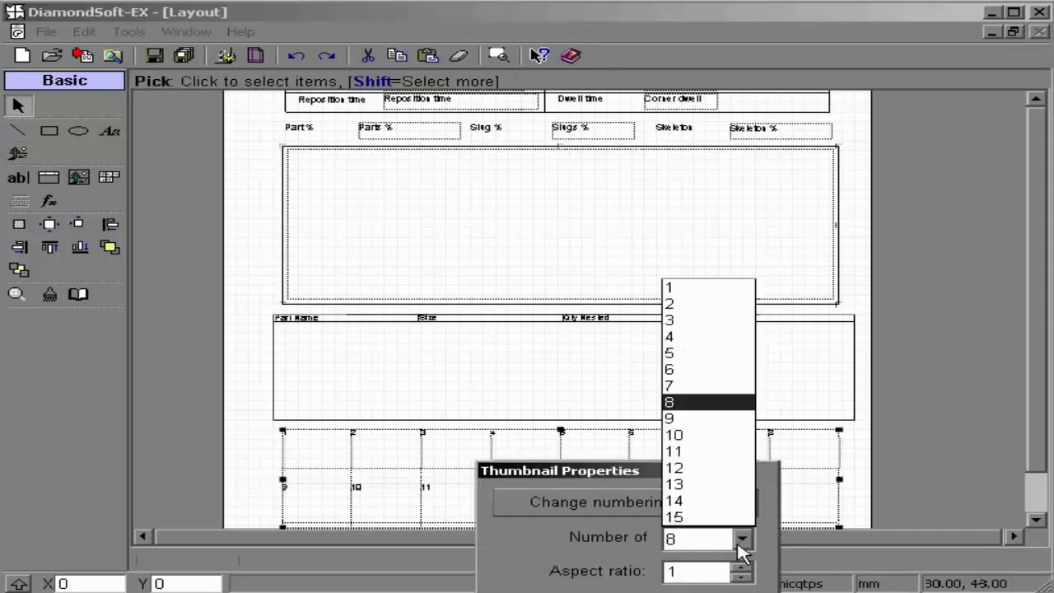
pyautogui.click(700, 339)
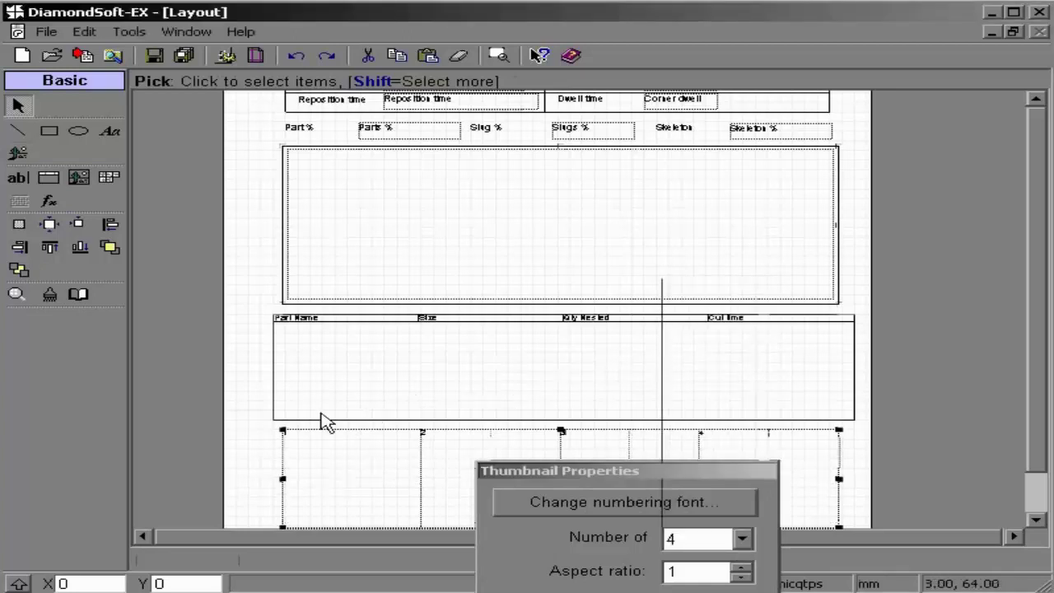
pyautogui.click(254, 435)
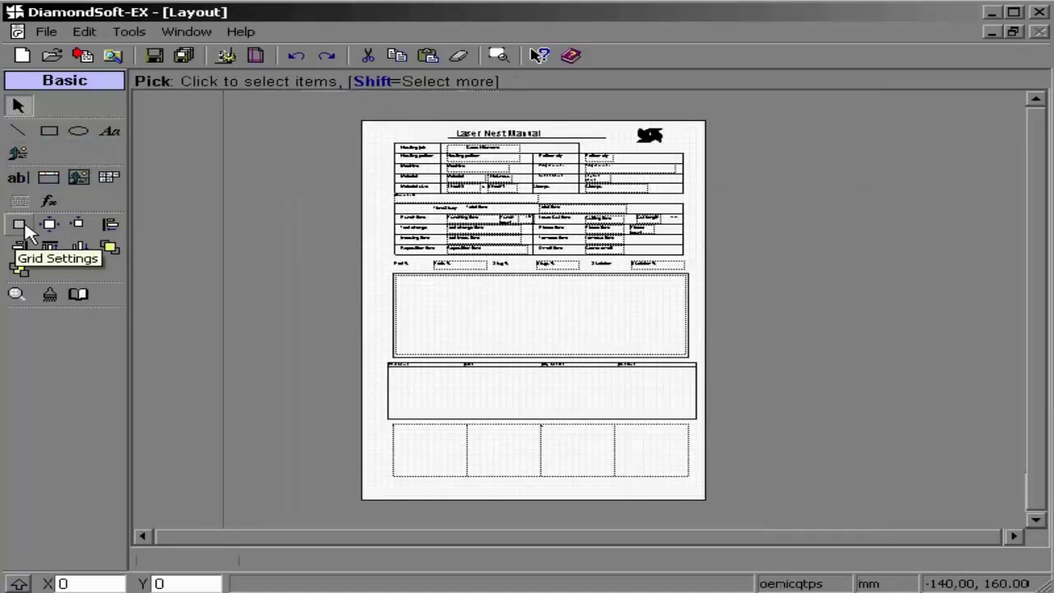
pyautogui.click(20, 225)
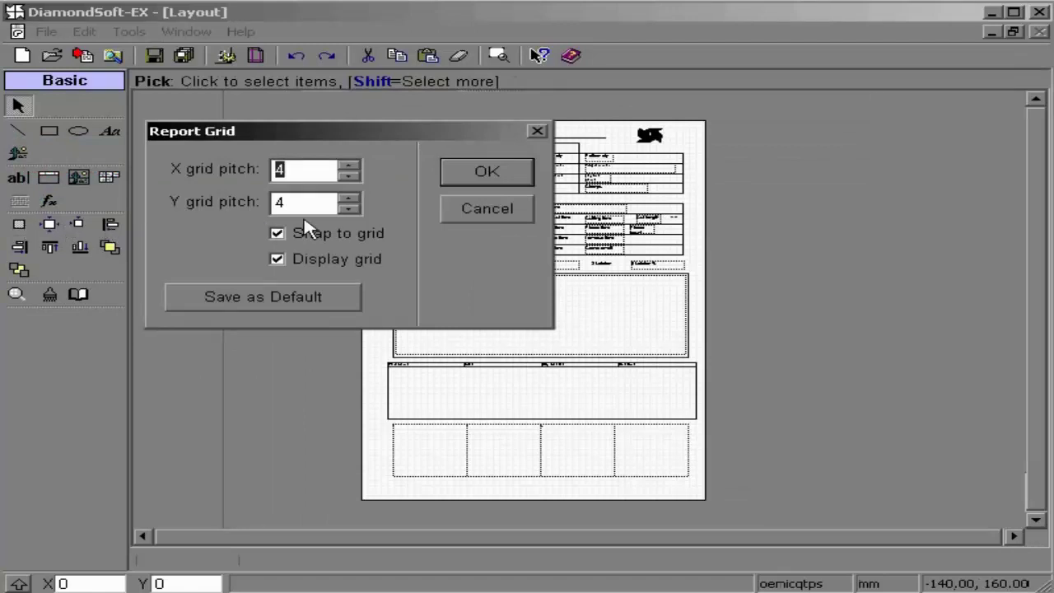
pyautogui.click(466, 216)
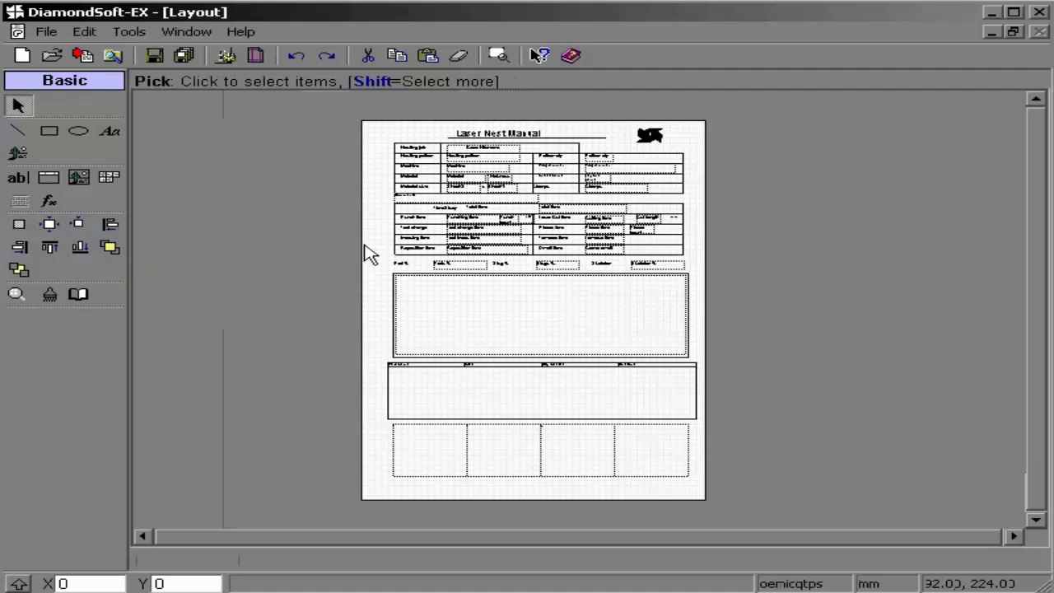
# Open the report's Page Setup (Letter, one-inch margins) and switch the orientation toward landscape.
pyautogui.click(79, 295)
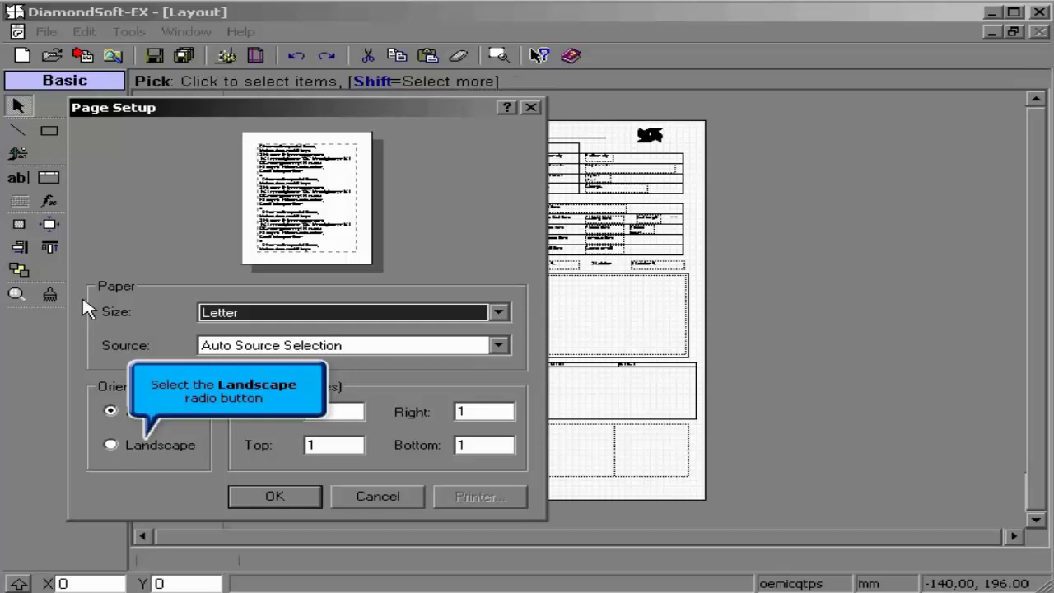
pyautogui.click(142, 452)
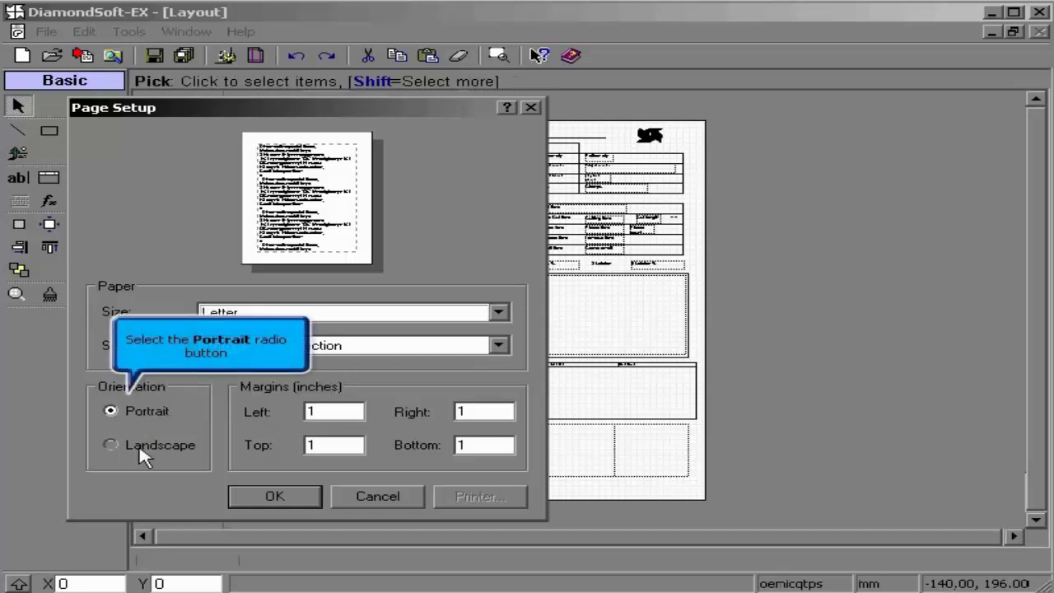